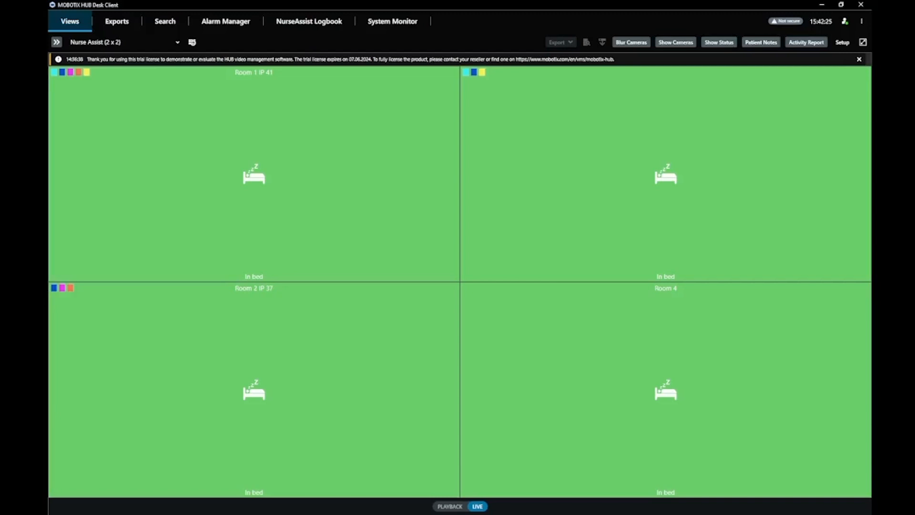
# Expand the note, patient information and check-in date in the unnamed room's tile, plus Room 1's observation and medication entries.
pyautogui.moveTo(470, 408)
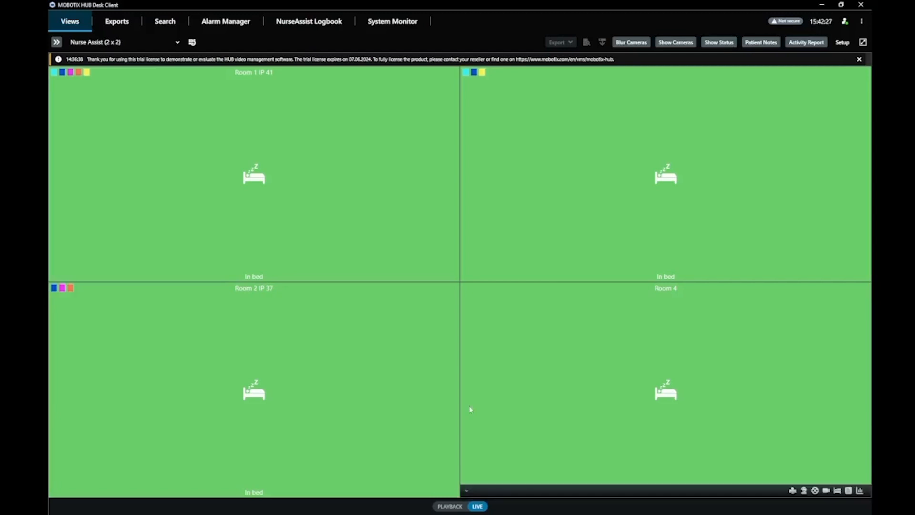
pyautogui.moveTo(434, 355)
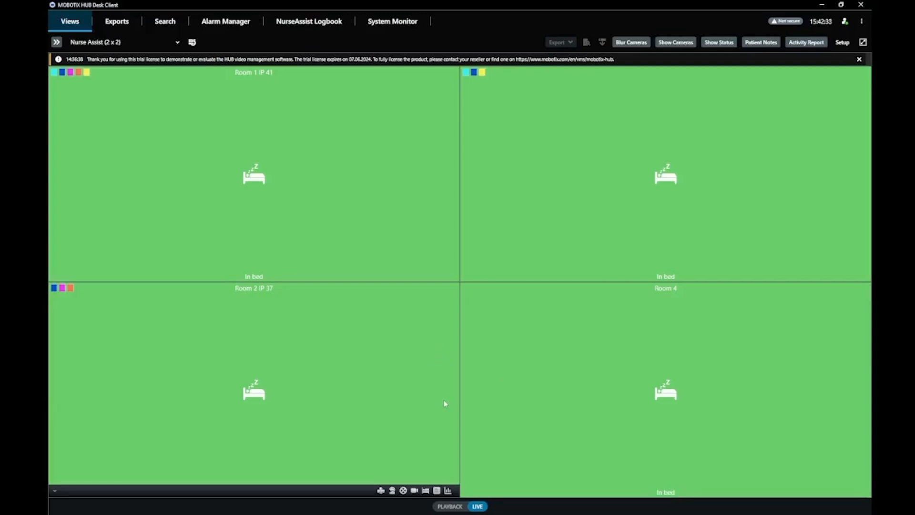
pyautogui.moveTo(516, 402)
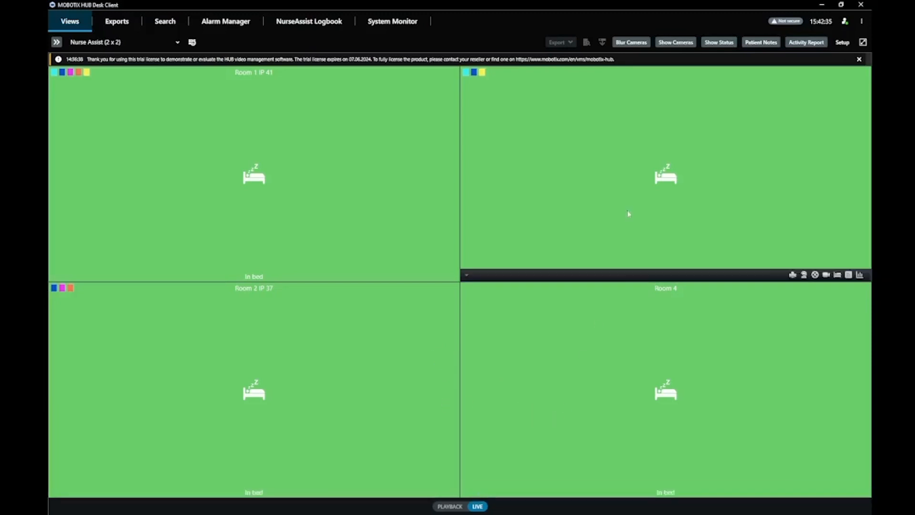
pyautogui.moveTo(627, 219)
pyautogui.click(483, 73)
pyautogui.click(475, 73)
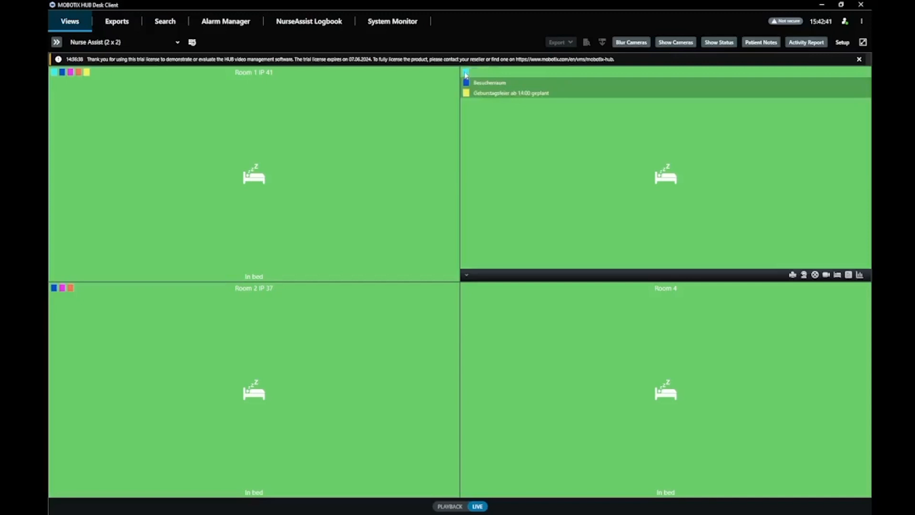
pyautogui.click(466, 73)
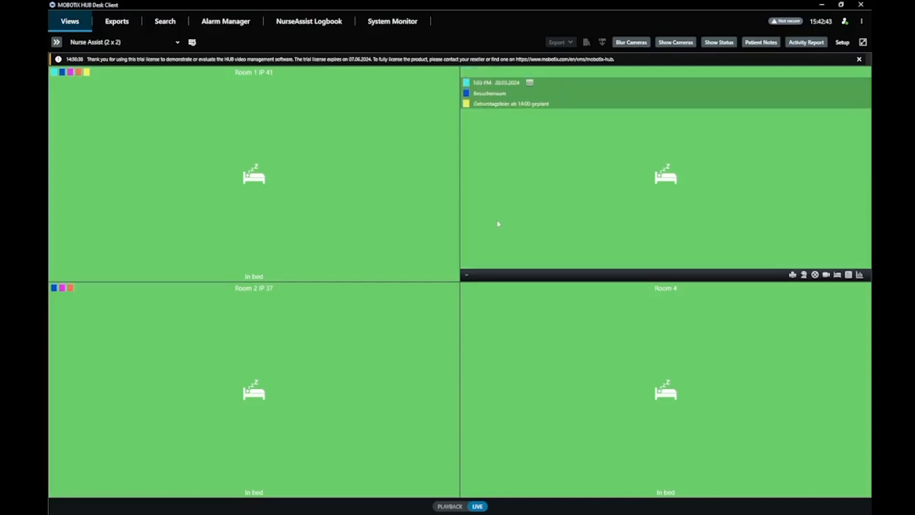
pyautogui.click(78, 72)
pyautogui.click(70, 72)
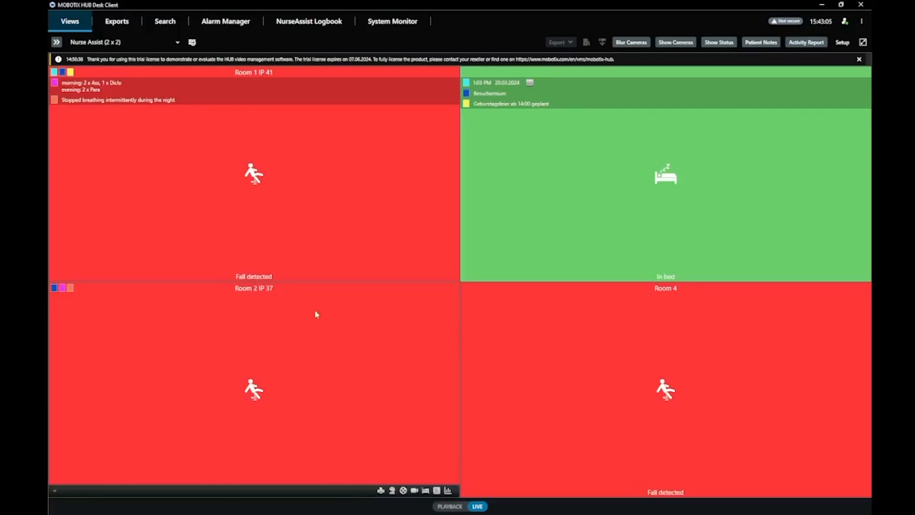
# Check Room 2's live camera image enlarged and activate talking into the room, ending back in the four-room view.
pyautogui.click(414, 491)
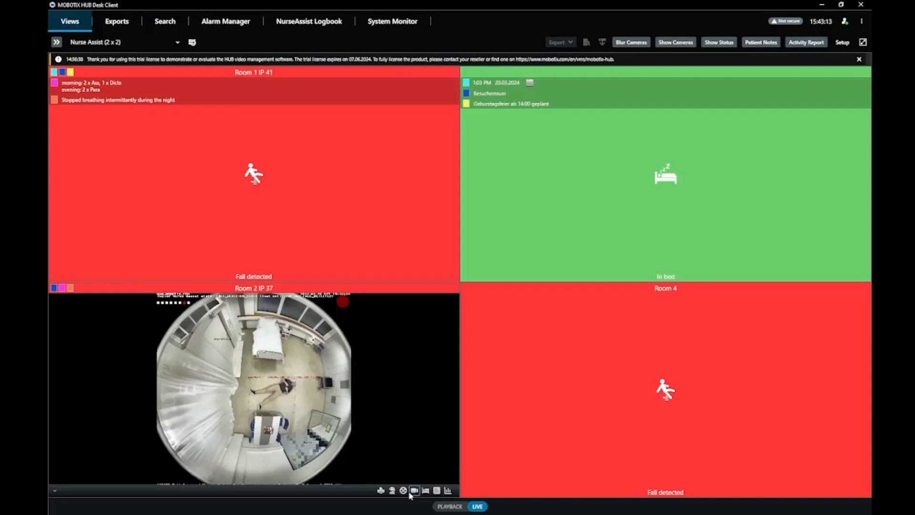
pyautogui.doubleClick(292, 405)
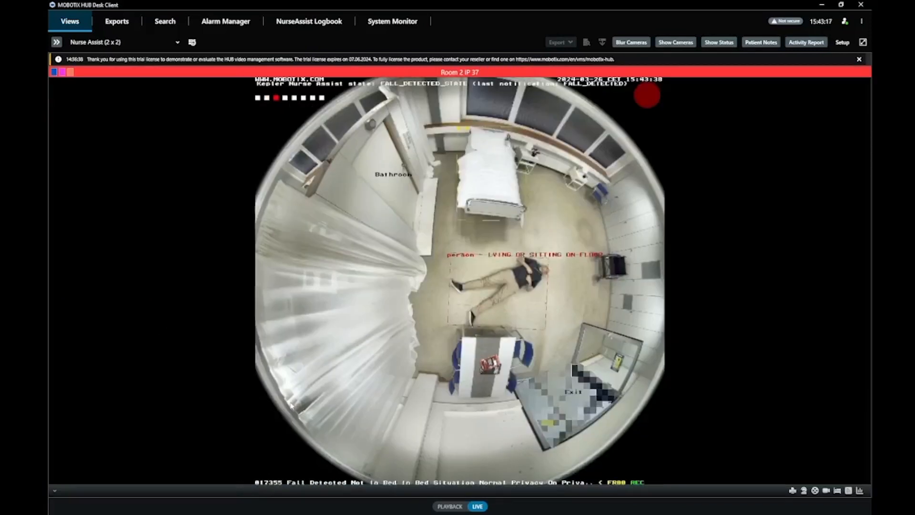
pyautogui.click(809, 493)
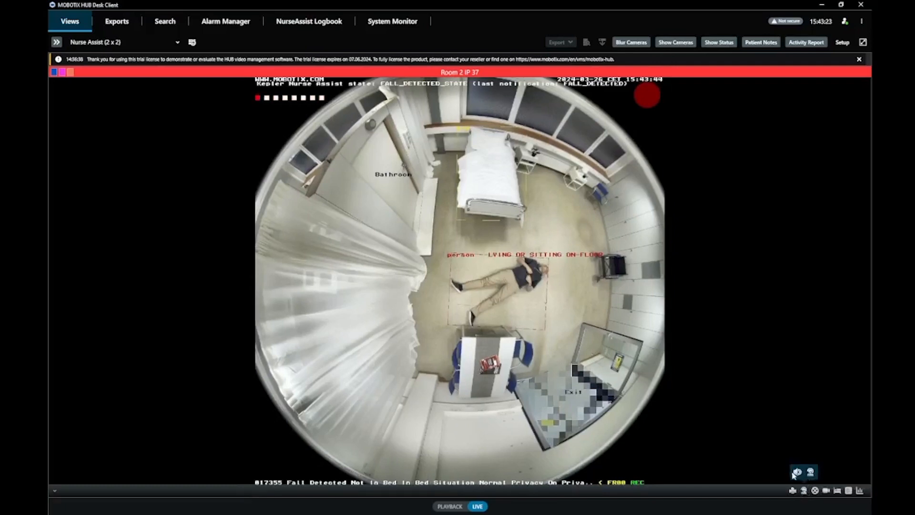
pyautogui.click(811, 472)
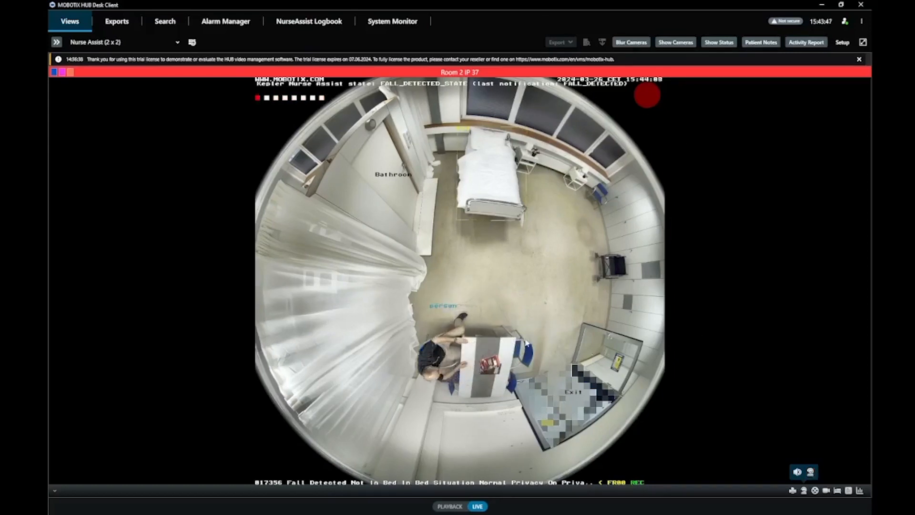
pyautogui.doubleClick(534, 303)
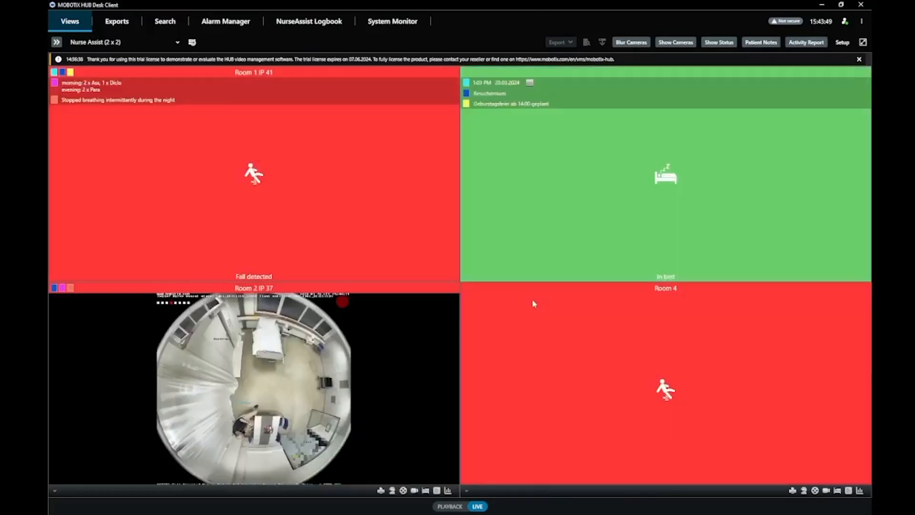
# Switch all rooms to the status display and show all patient notes in every room.
pyautogui.click(710, 44)
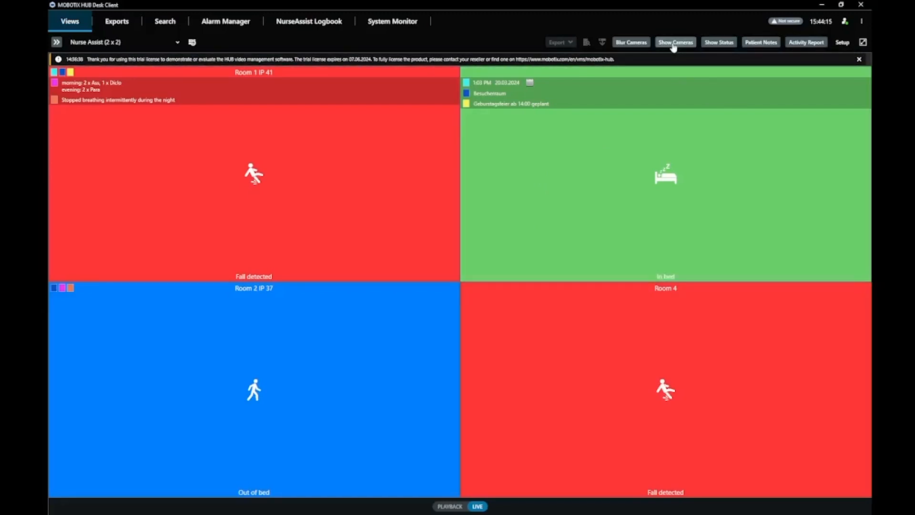
pyautogui.click(761, 44)
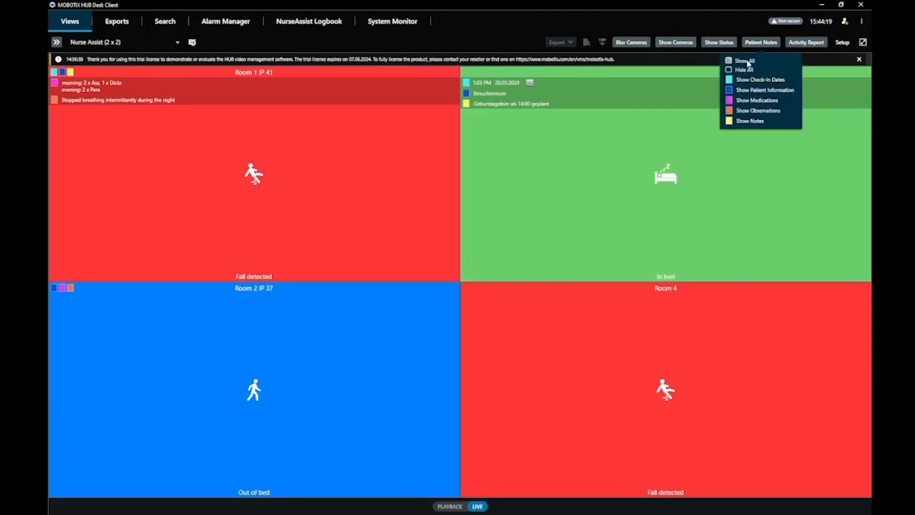
pyautogui.click(748, 61)
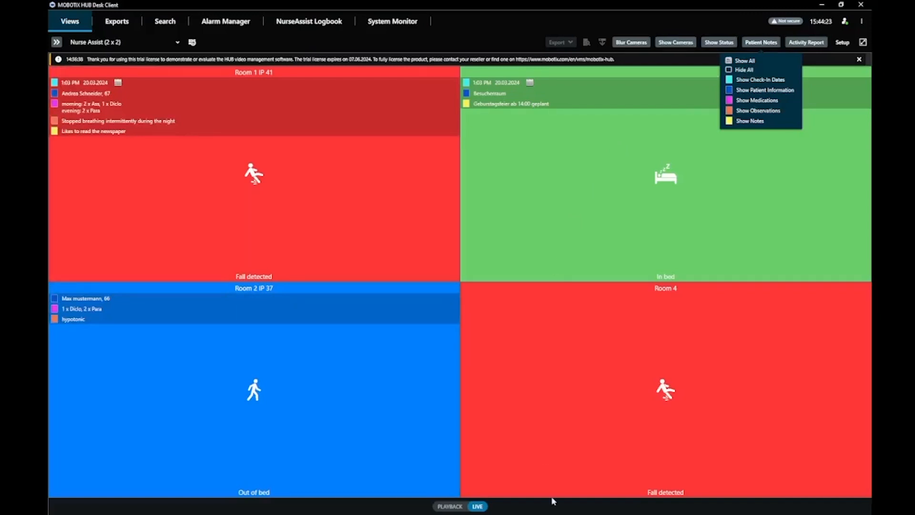
pyautogui.click(599, 247)
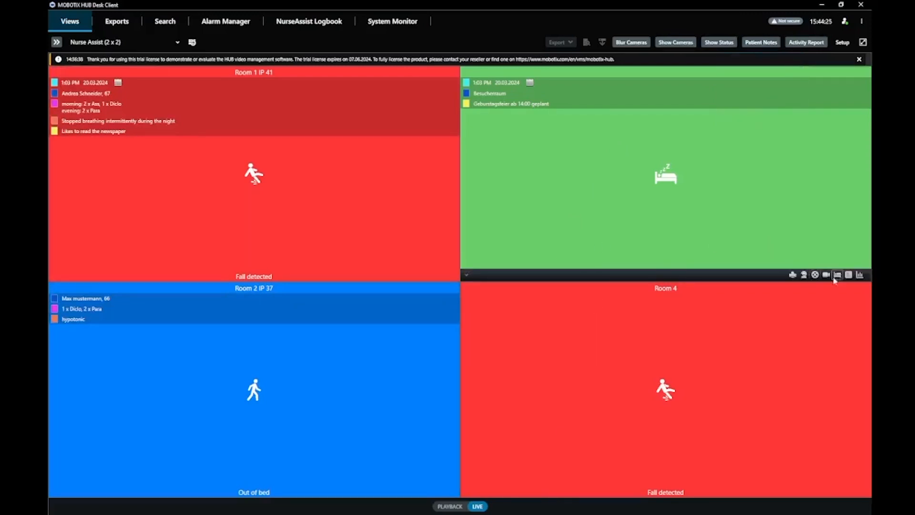
# Hide all notes in the unnamed room's tile and expand its note, patient information and check-in date individually.
pyautogui.click(850, 275)
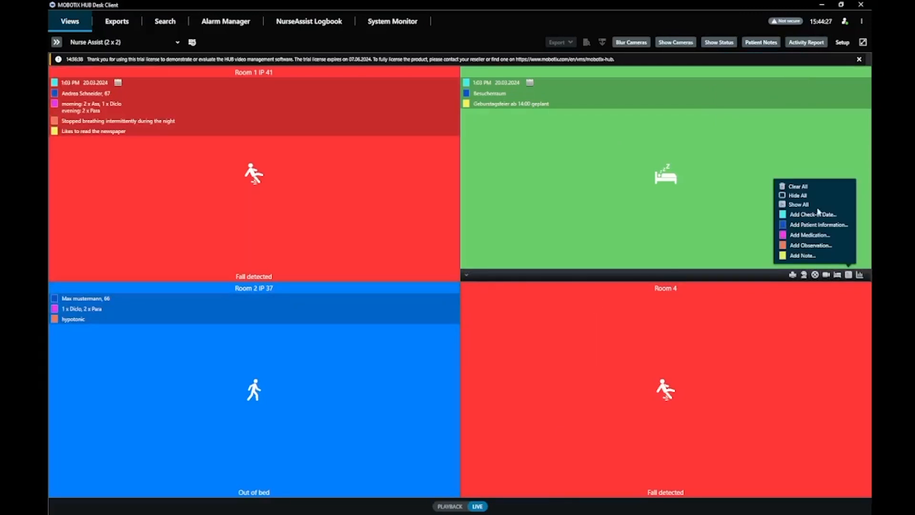
pyautogui.click(804, 196)
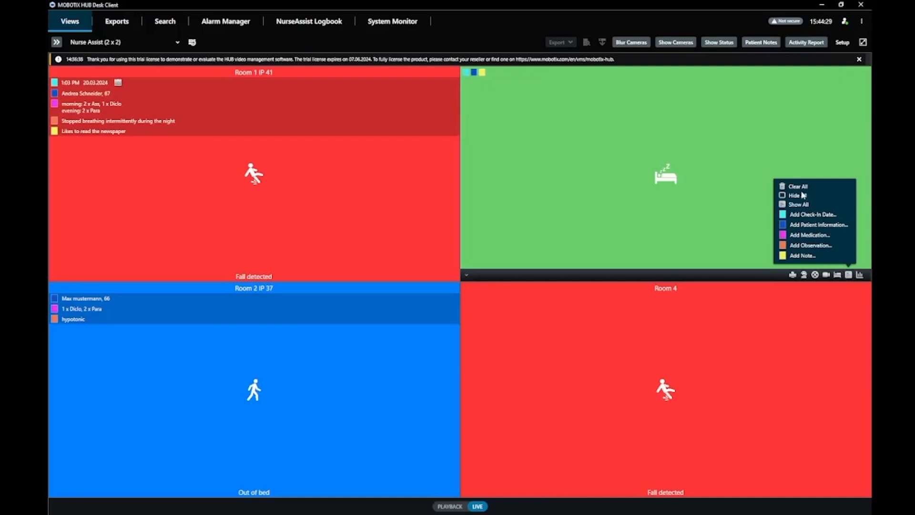
pyautogui.click(482, 72)
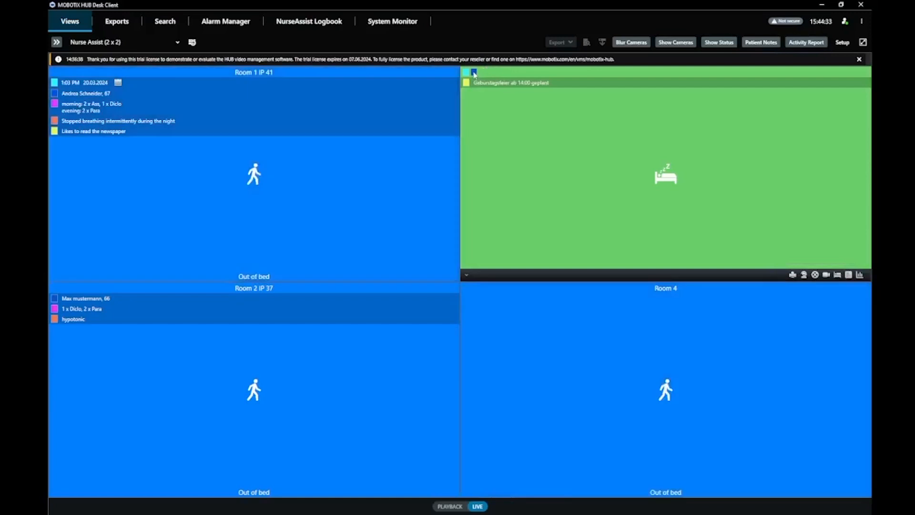
pyautogui.click(474, 72)
pyautogui.click(466, 72)
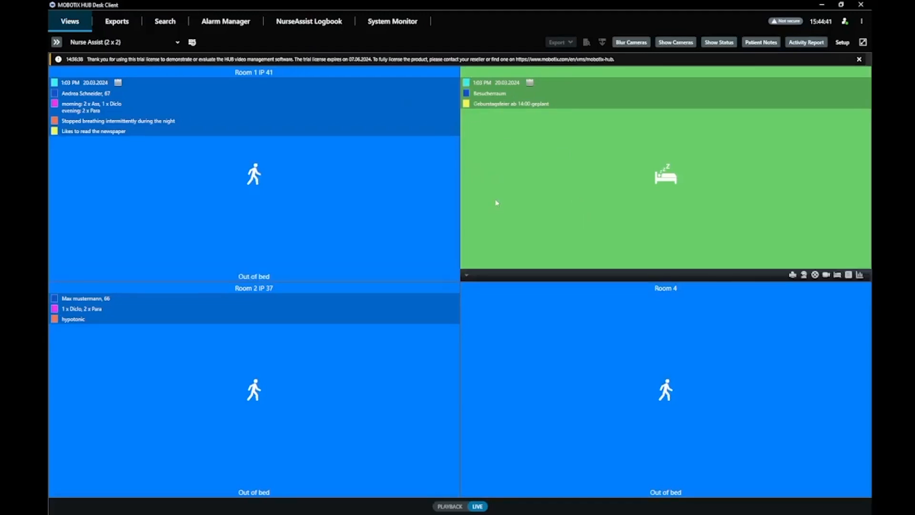
# Change the birthday note in the unnamed room's tile to read "Geburtstagsfeier ab 15:00 geplant".
pyautogui.doubleClick(526, 104)
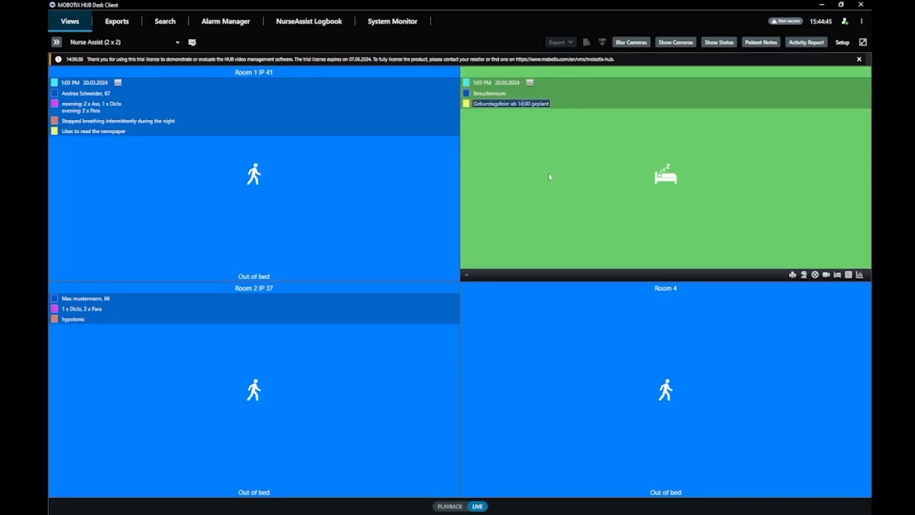
pyautogui.press('Right')
pyautogui.press('Left')
pyautogui.press('Left')
pyautogui.press('Left')
pyautogui.press('Left')
pyautogui.press('Left')
pyautogui.press('Left')
pyautogui.press('Left')
pyautogui.press('Left')
pyautogui.press('Left')
pyautogui.press('Left')
pyautogui.press('Left')
pyautogui.press('Left')
pyautogui.press('BackSpace')
pyautogui.write('5')
pyautogui.press('Return')
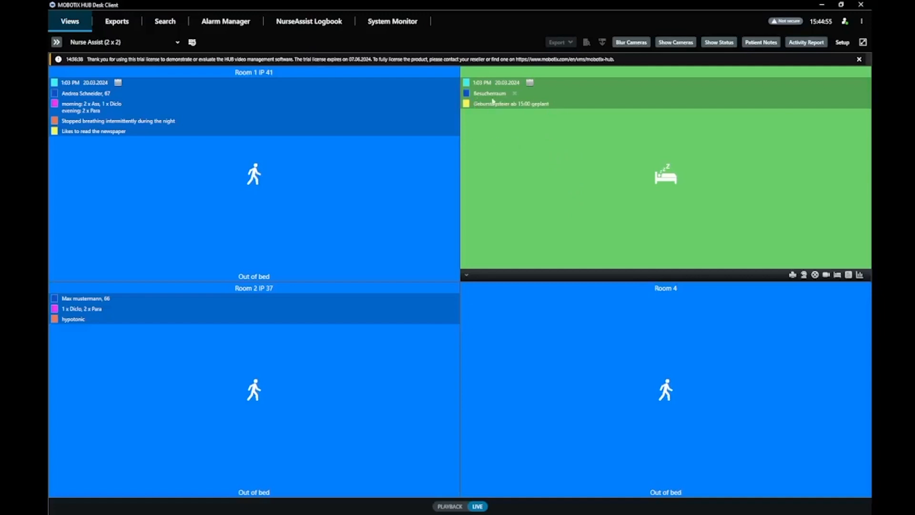
# Collapse all three entries in the unnamed room's tile and expand only its yellow birthday note.
pyautogui.click(467, 104)
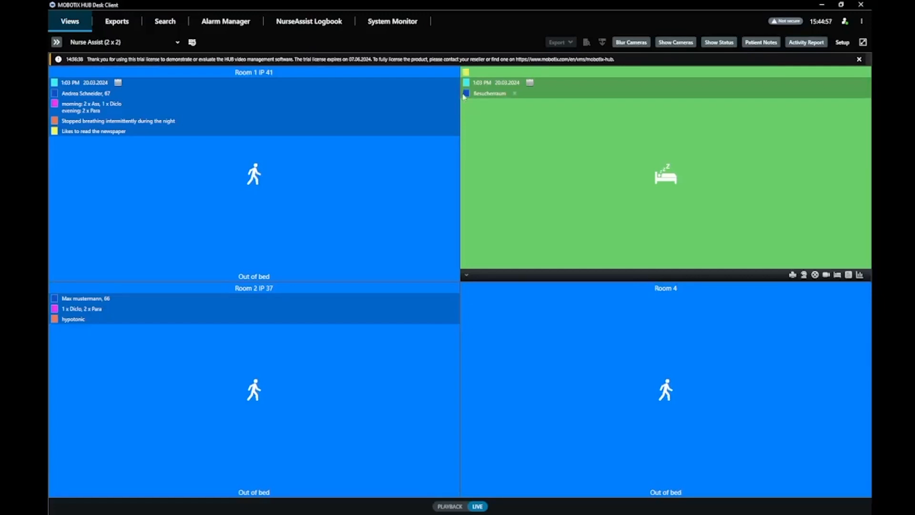
pyautogui.click(467, 83)
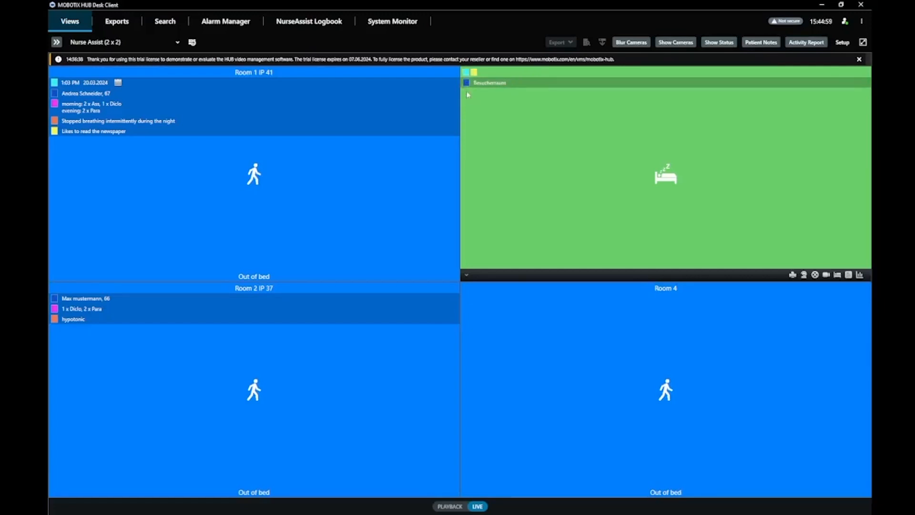
pyautogui.click(467, 82)
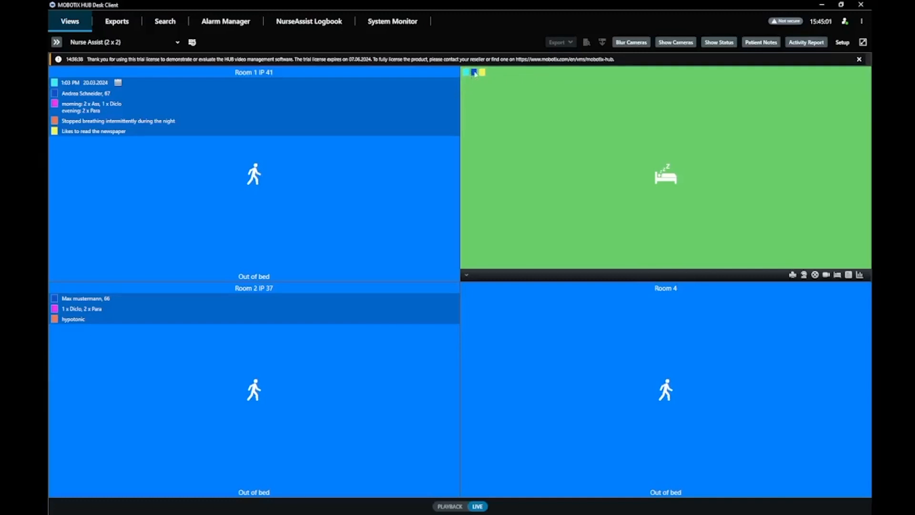
pyautogui.click(484, 73)
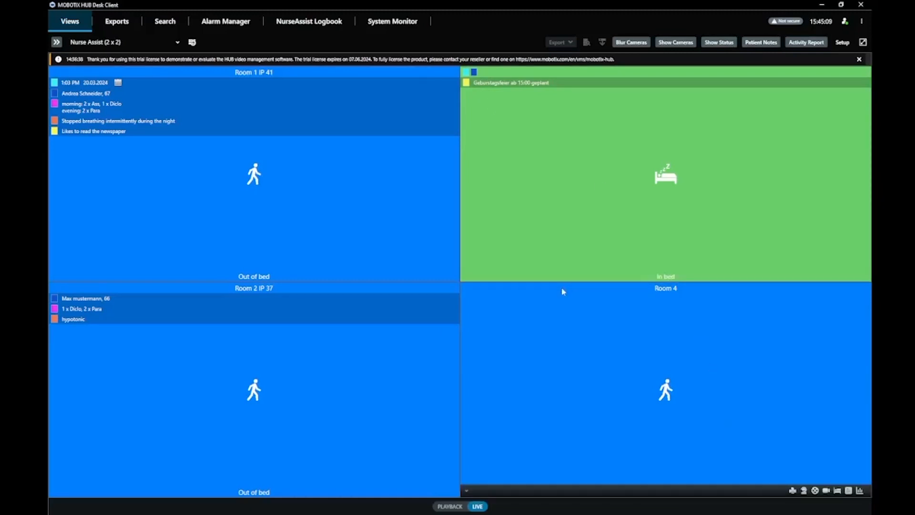
pyautogui.click(848, 275)
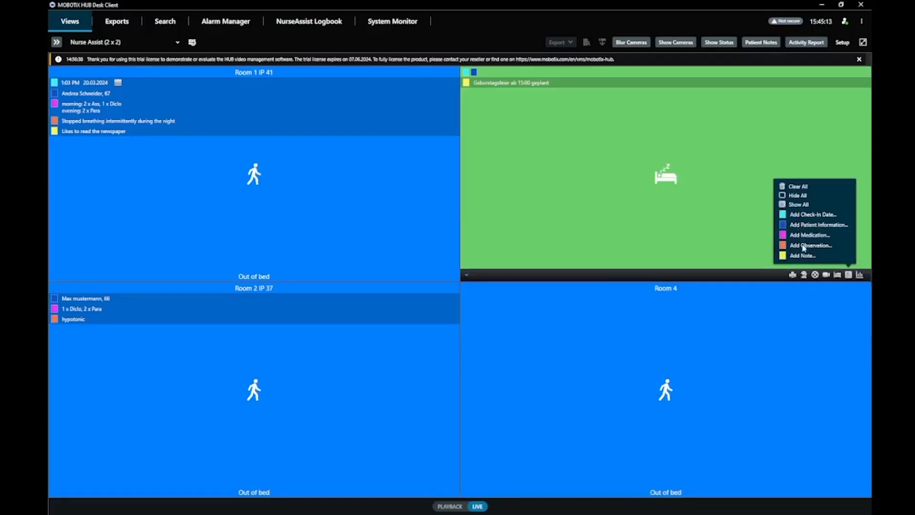
pyautogui.click(699, 227)
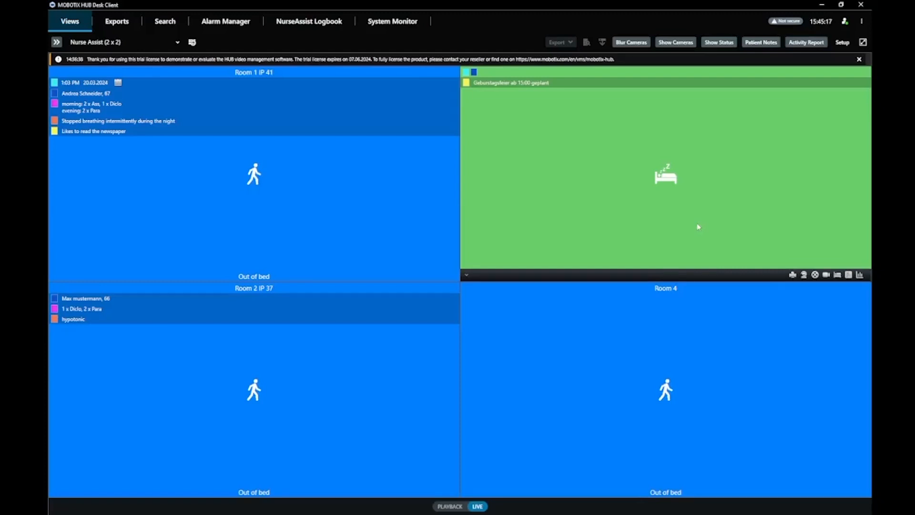
# Hide all patient notes in every room at once.
pyautogui.click(760, 42)
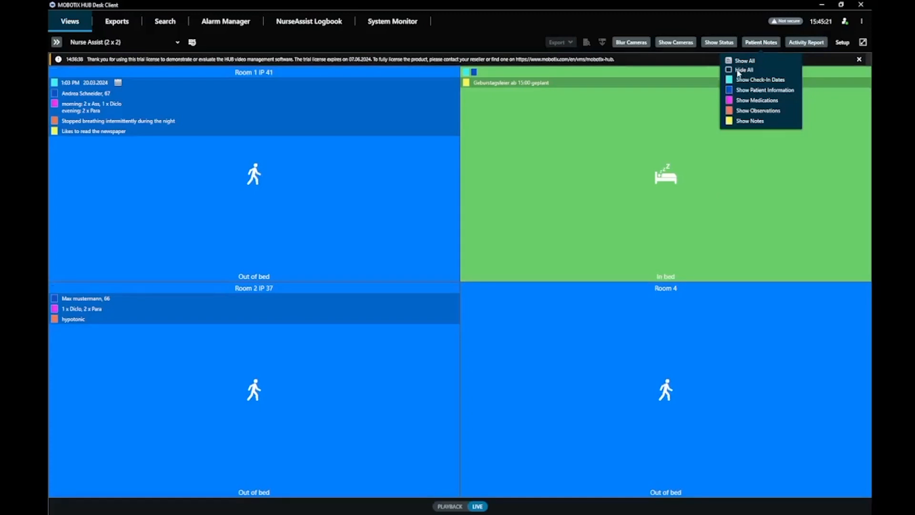
pyautogui.click(740, 70)
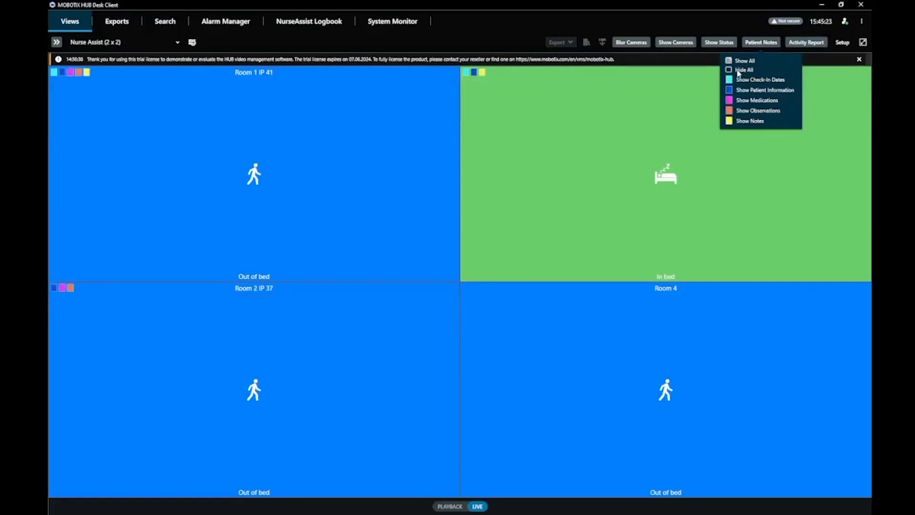
# Show the live camera images in all rooms and blur them at the maximum level.
pyautogui.click(680, 43)
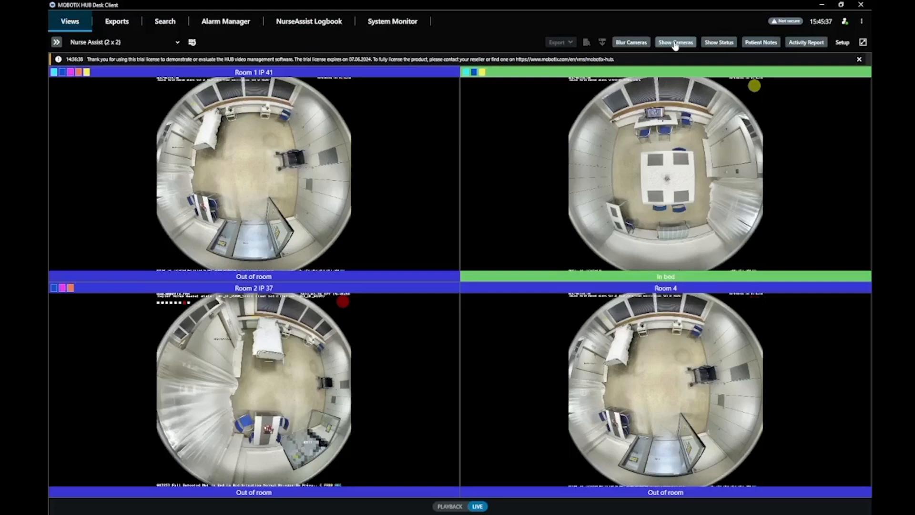
pyautogui.moveTo(387, 465)
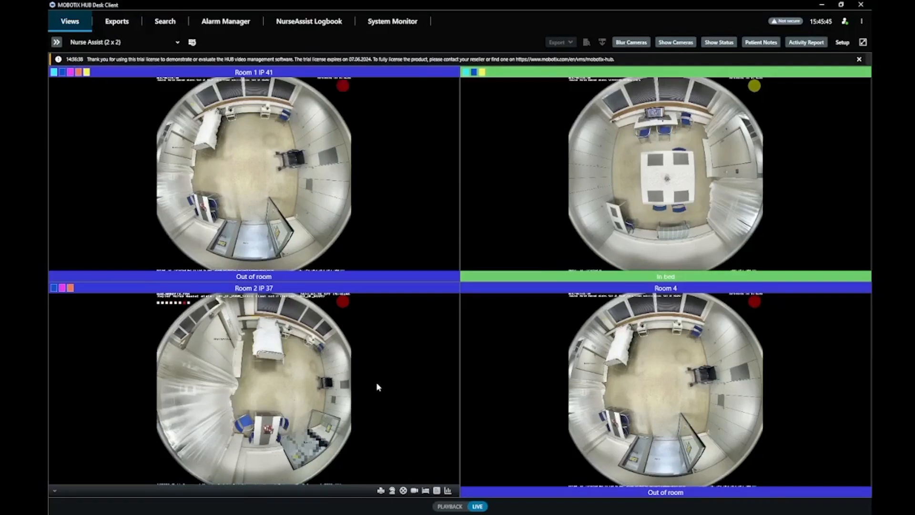
pyautogui.click(631, 44)
pyautogui.moveTo(619, 25); pyautogui.dragTo(649, 31)
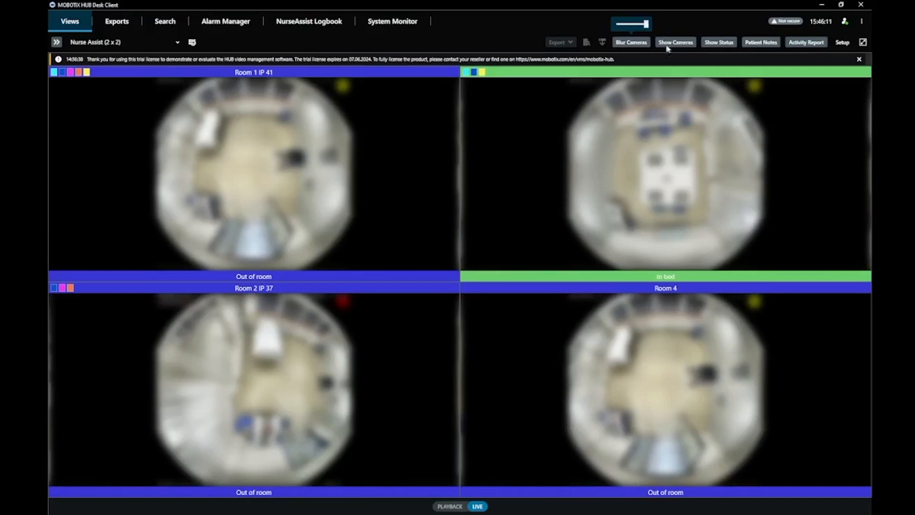
# Switch all rooms back to the status display and show the activity report timeline for every room.
pyautogui.click(717, 48)
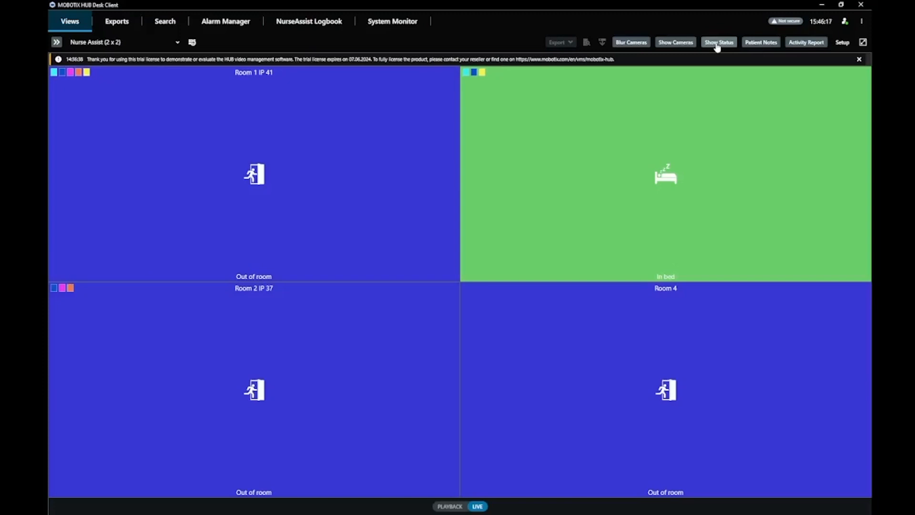
pyautogui.click(812, 45)
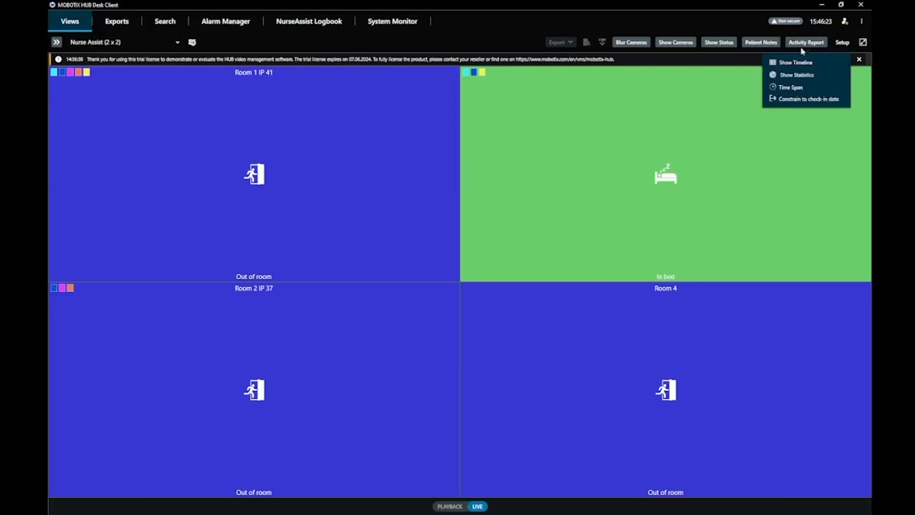
pyautogui.click(795, 63)
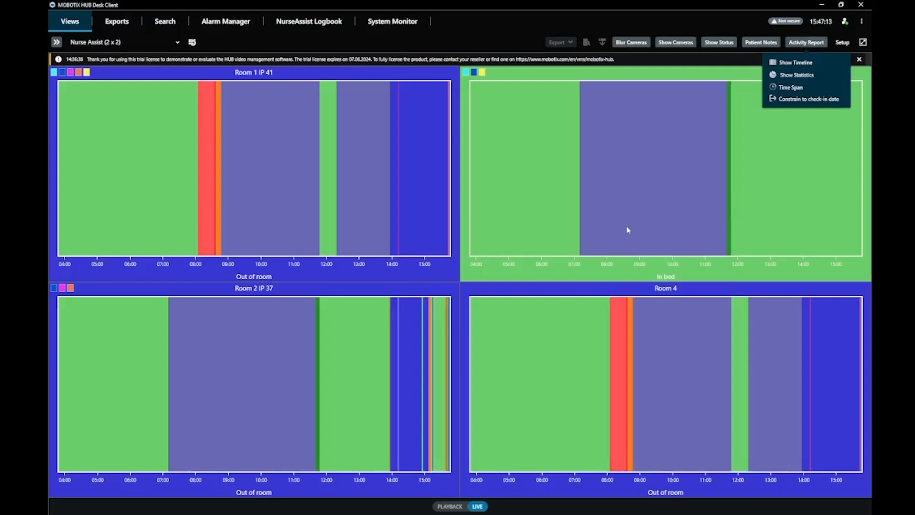
# Switch the time span of all rooms' activity timelines to the last 6 months and back to the last 12 hours.
pyautogui.click(805, 88)
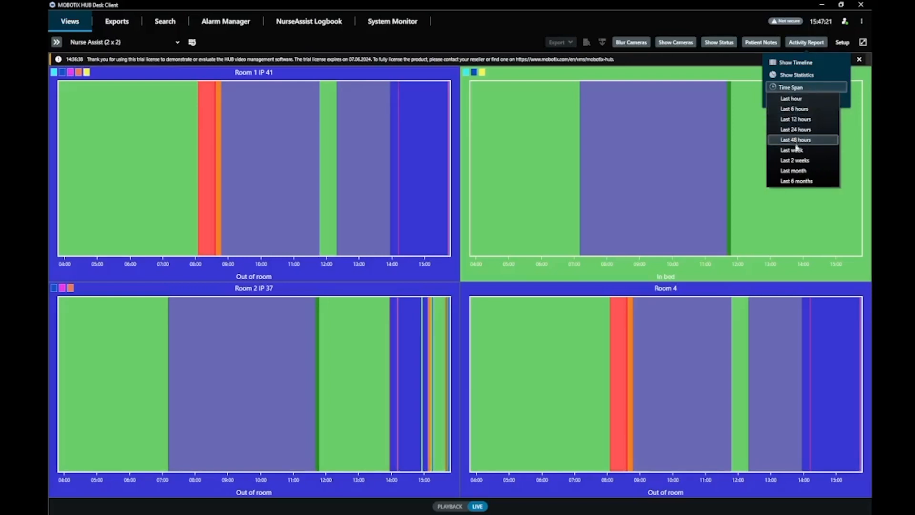
pyautogui.click(790, 181)
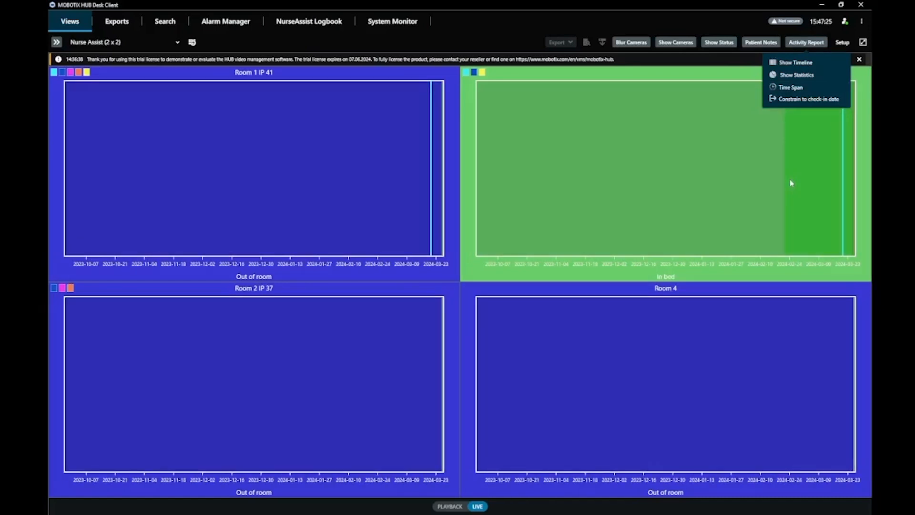
pyautogui.click(794, 91)
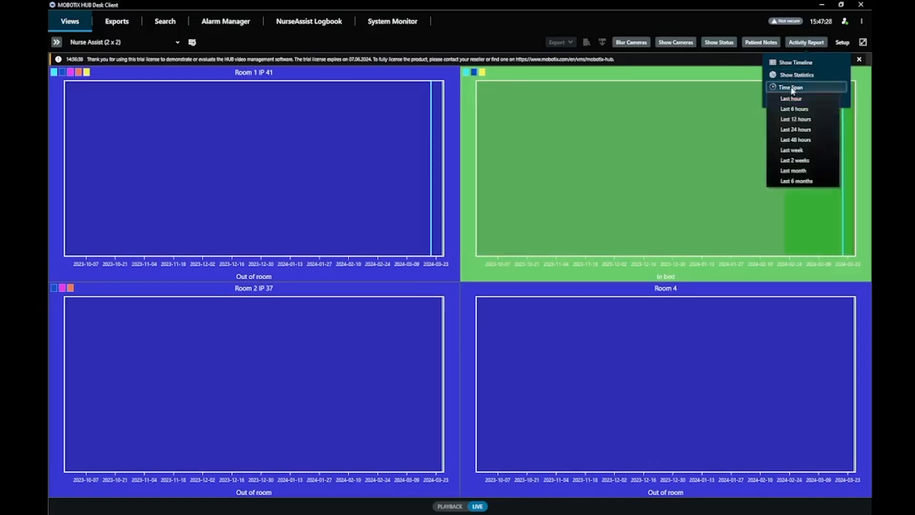
pyautogui.click(801, 124)
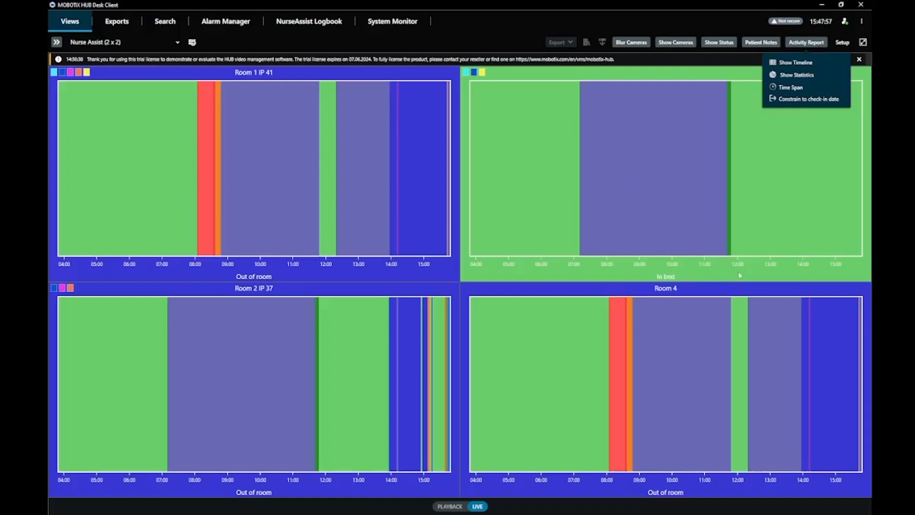
# Open playback from the fall detected event in Room 4's activity timeline and return to live mode.
pyautogui.click(810, 348)
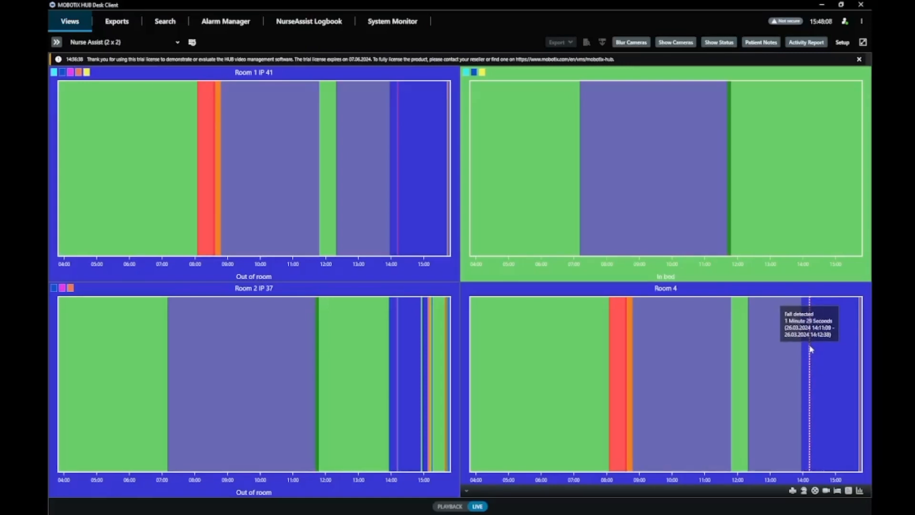
pyautogui.click(810, 349)
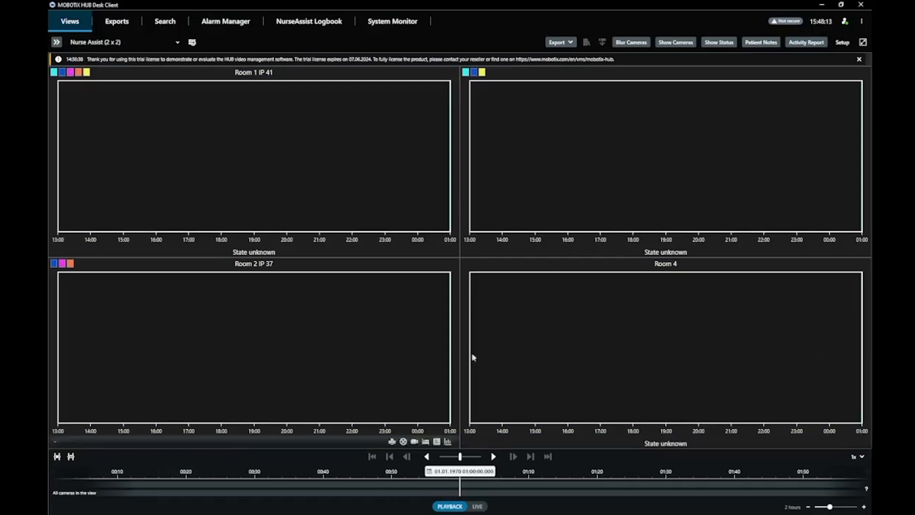
pyautogui.click(479, 507)
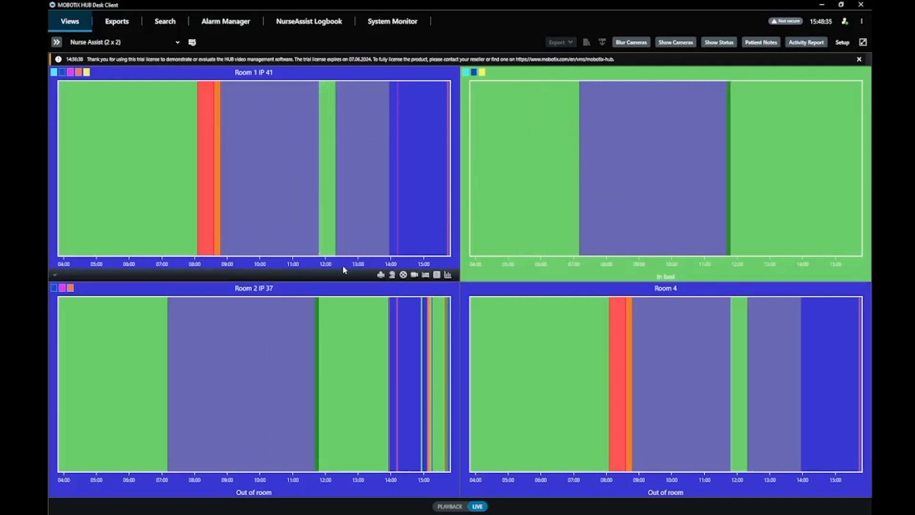
# Show the activity statistics for all rooms by state duration and switch them to state count.
pyautogui.click(818, 44)
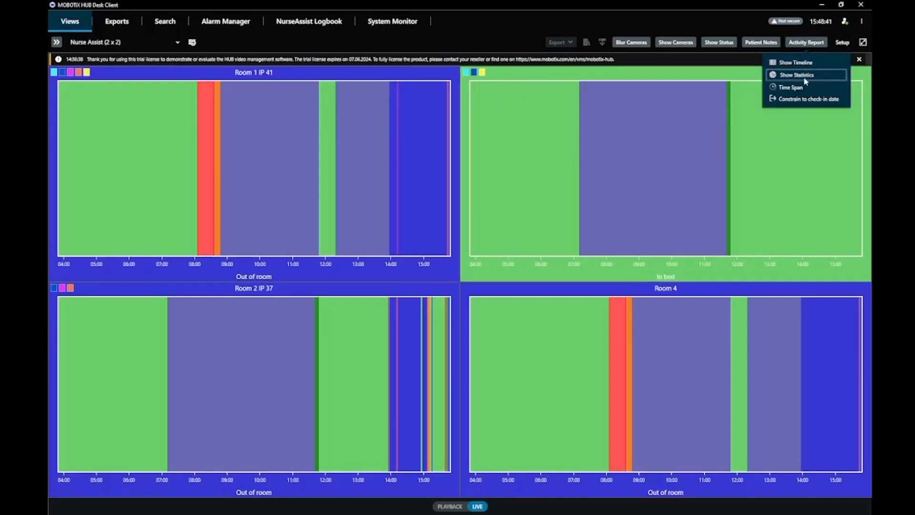
pyautogui.click(806, 76)
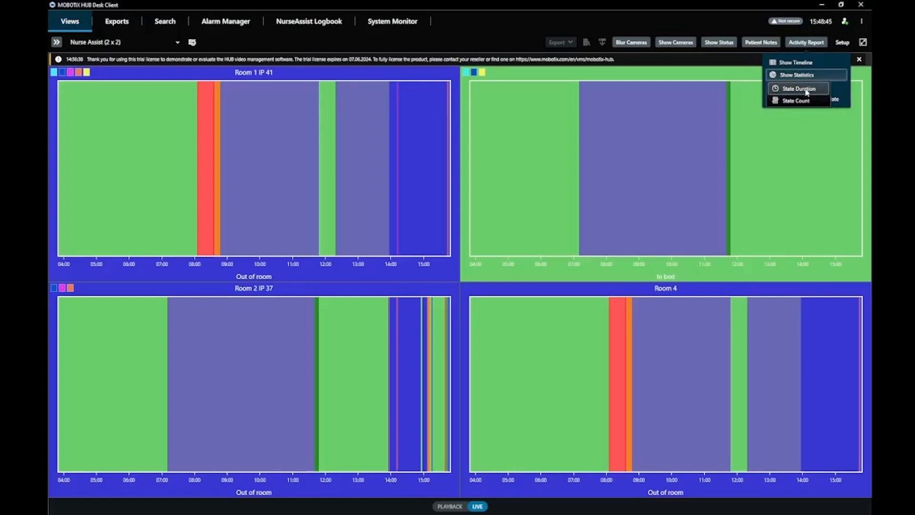
pyautogui.click(807, 90)
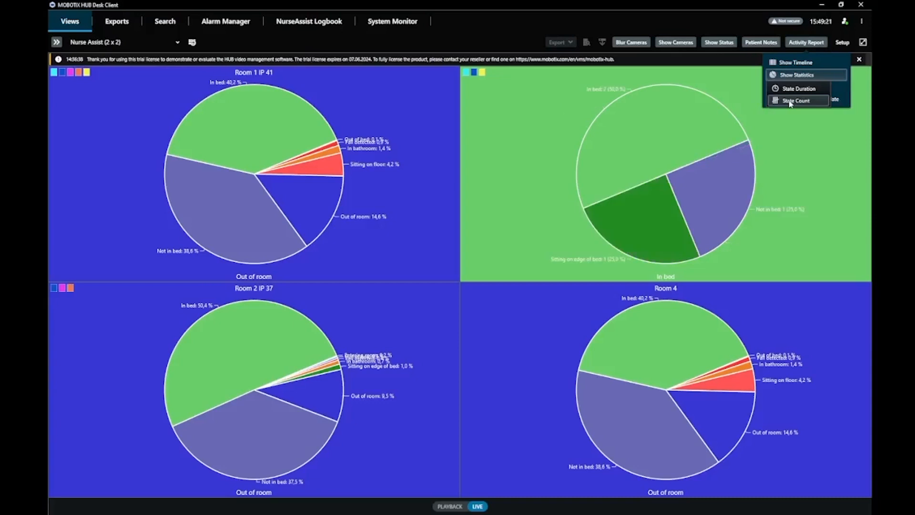
pyautogui.click(789, 102)
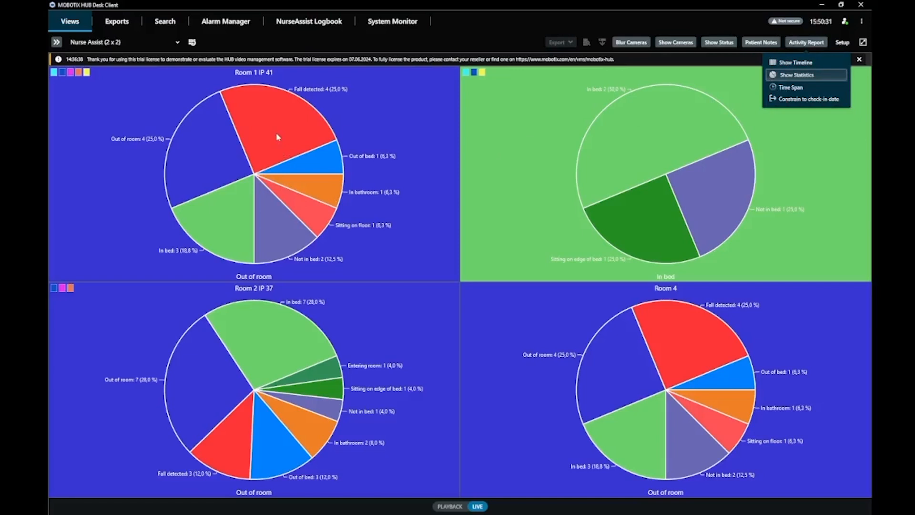
pyautogui.click(385, 121)
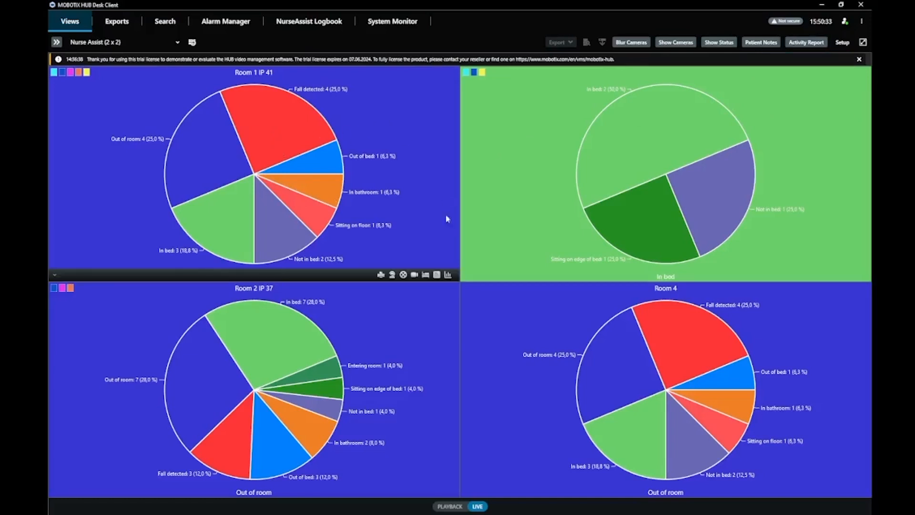
# Open Room 1 IP 41's surveillance report, enter a German overview note for the last 12 hours with the patient's name, and close without printing.
pyautogui.click(380, 275)
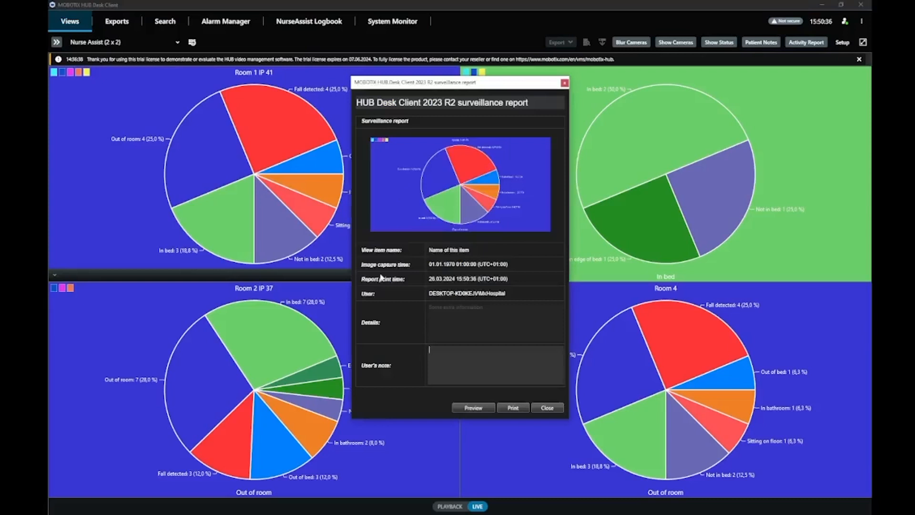
pyautogui.click(470, 361)
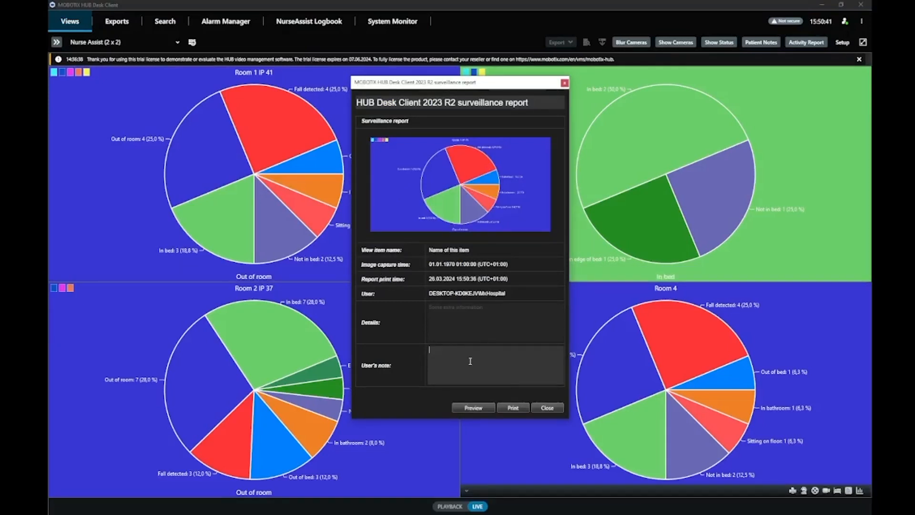
pyautogui.write('Übersicht der letzten 12 Stunden für den Hr Meier')
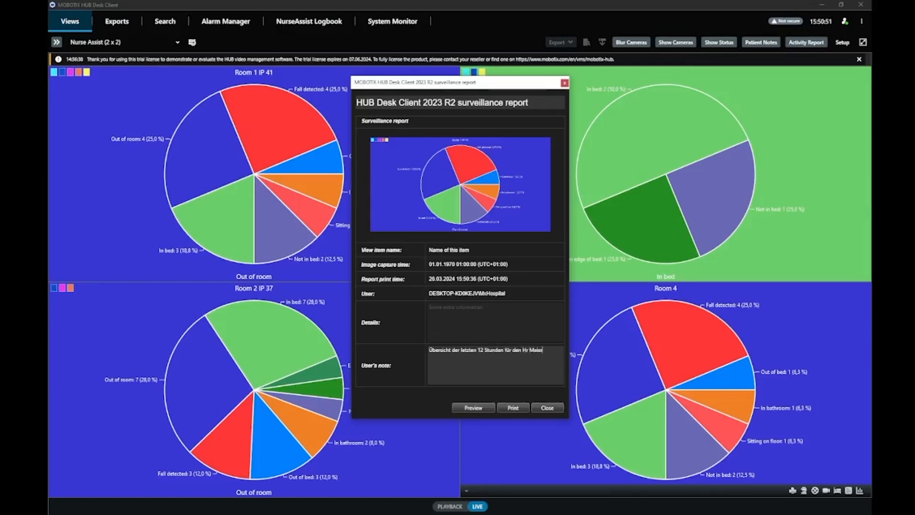
pyautogui.click(547, 408)
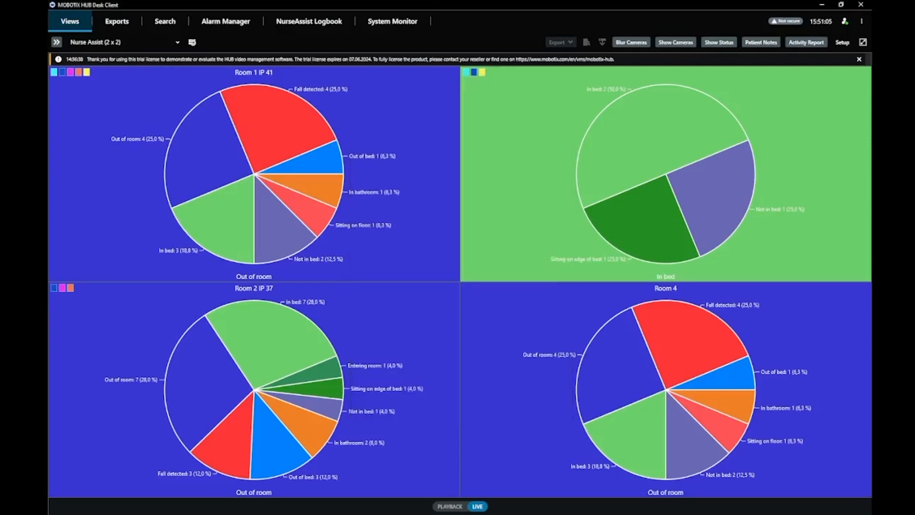
# Export Room 1 IP 41's activity data as a ZIP archive to the Downloads folder, keeping the suggested file name.
pyautogui.rightClick(406, 191)
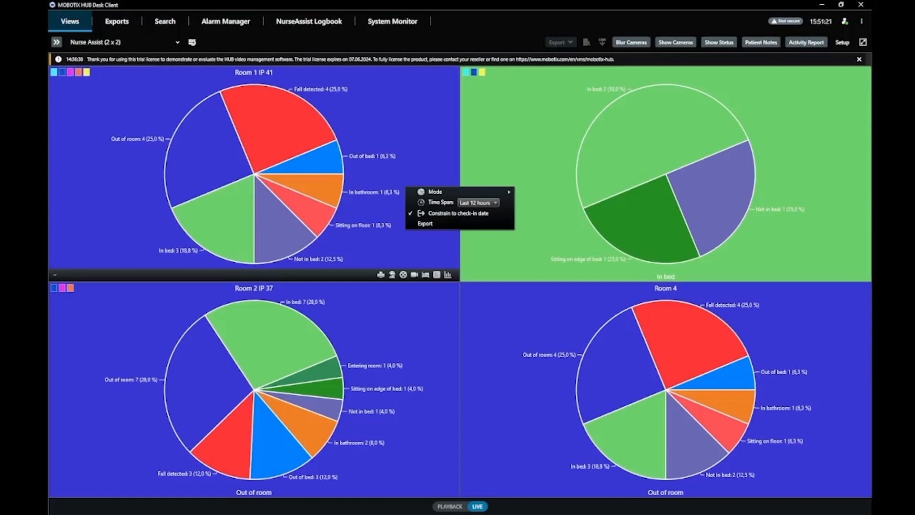
pyautogui.click(437, 223)
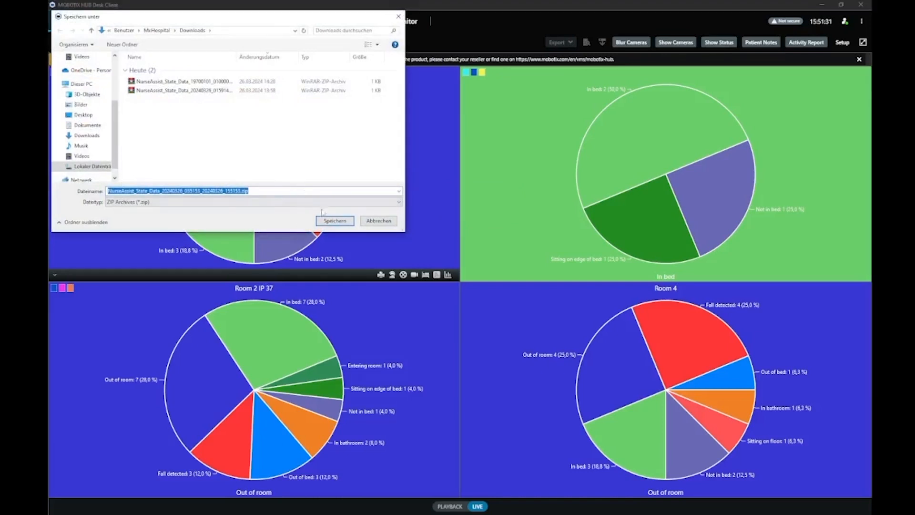
pyautogui.click(335, 222)
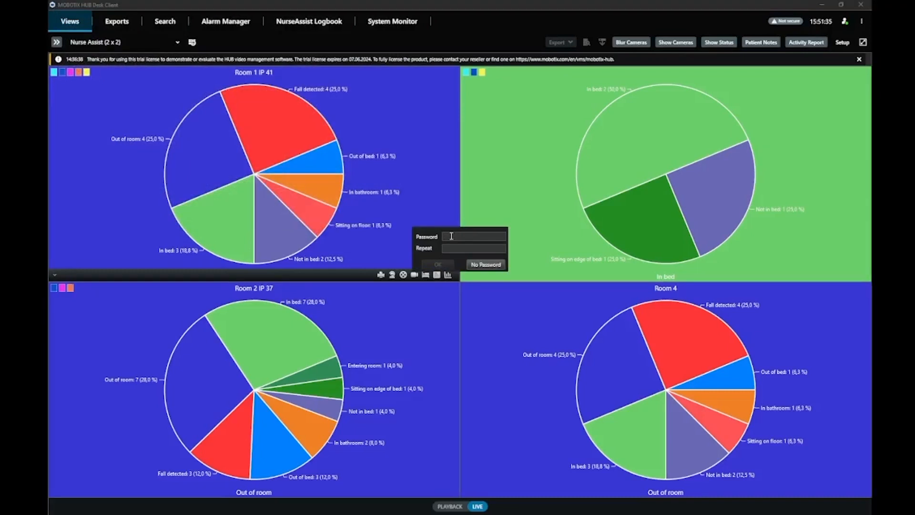
# Try to enter and repeat a password for the export archive, and finish the export without a password.
pyautogui.write('***')
pyautogui.write('******')
pyautogui.press('BackSpace')
pyautogui.press('BackSpace')
pyautogui.press('BackSpace')
pyautogui.press('BackSpace')
pyautogui.press('BackSpace')
pyautogui.press('BackSpace')
pyautogui.write('******')
pyautogui.press('BackSpace')
pyautogui.press('BackSpace')
pyautogui.press('BackSpace')
pyautogui.press('BackSpace')
pyautogui.press('BackSpace')
pyautogui.press('BackSpace')
pyautogui.write('***')
pyautogui.press('BackSpace')
pyautogui.press('BackSpace')
pyautogui.press('BackSpace')
pyautogui.write('******')
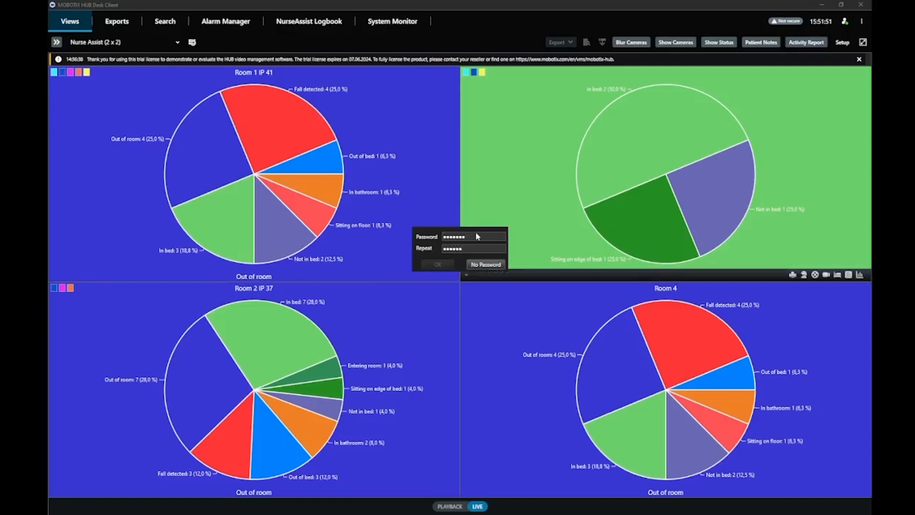
pyautogui.click(491, 265)
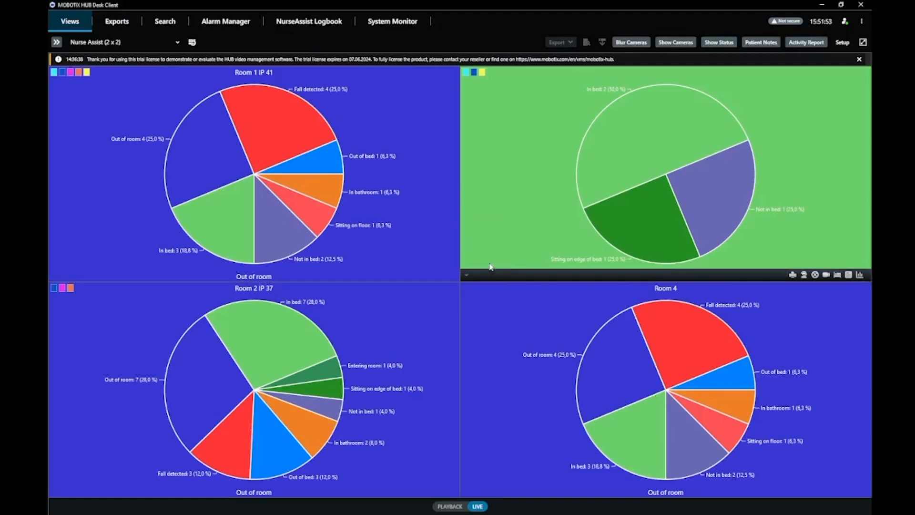
# Inspect the full CSV file names inside the newly exported ZIP archive in Downloads, and return to the maximized HUB Desk Client.
pyautogui.click(842, 4)
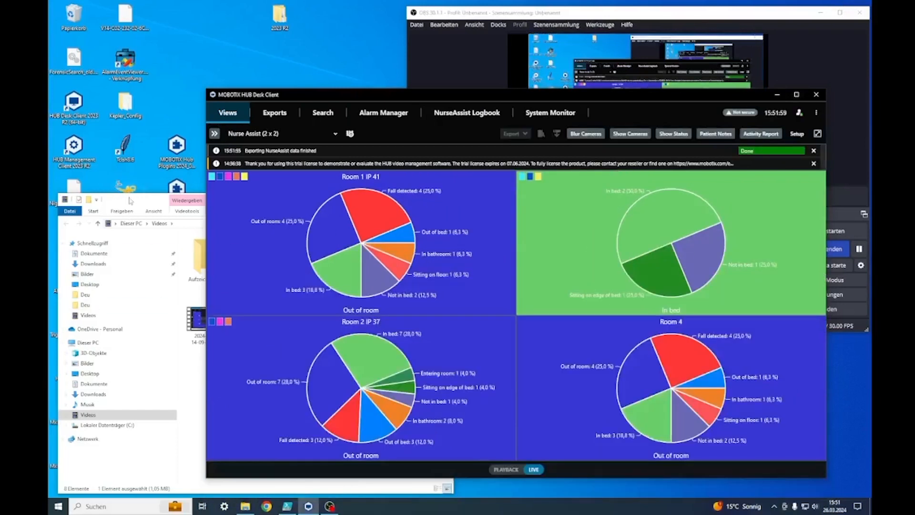
pyautogui.click(95, 394)
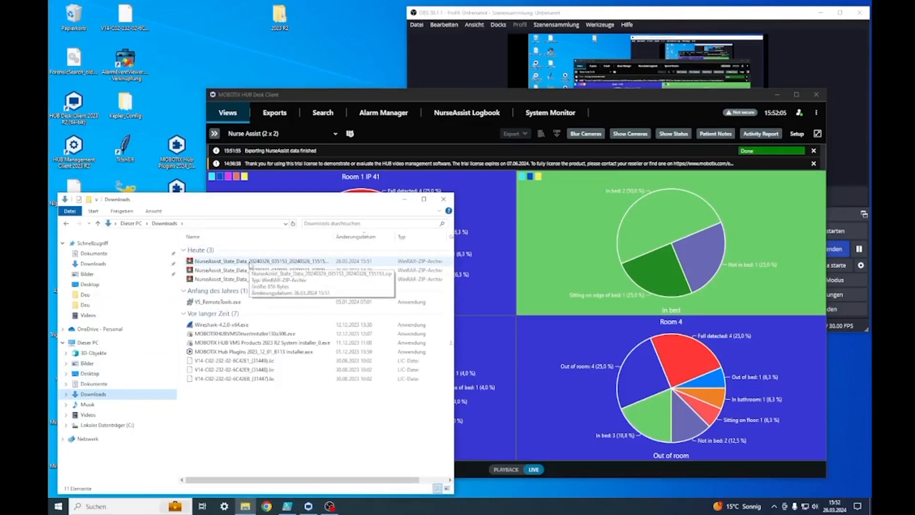
pyautogui.doubleClick(249, 261)
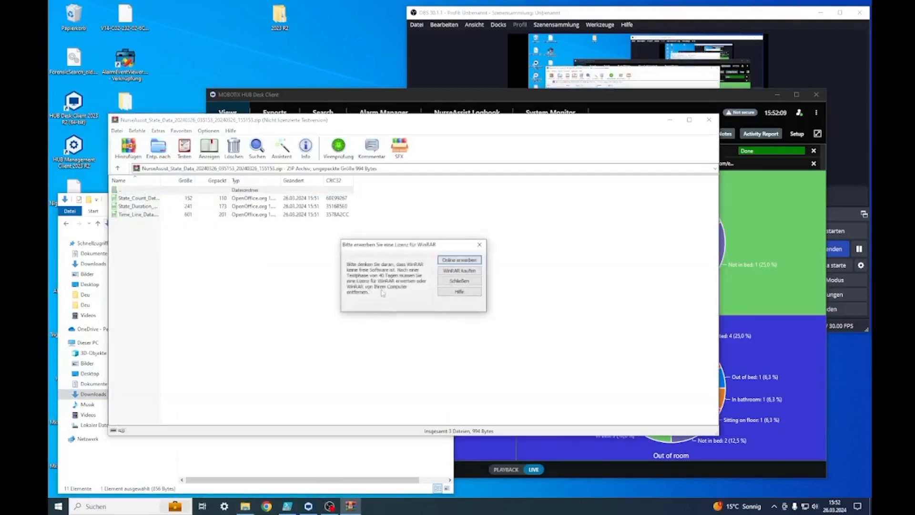
pyautogui.click(463, 282)
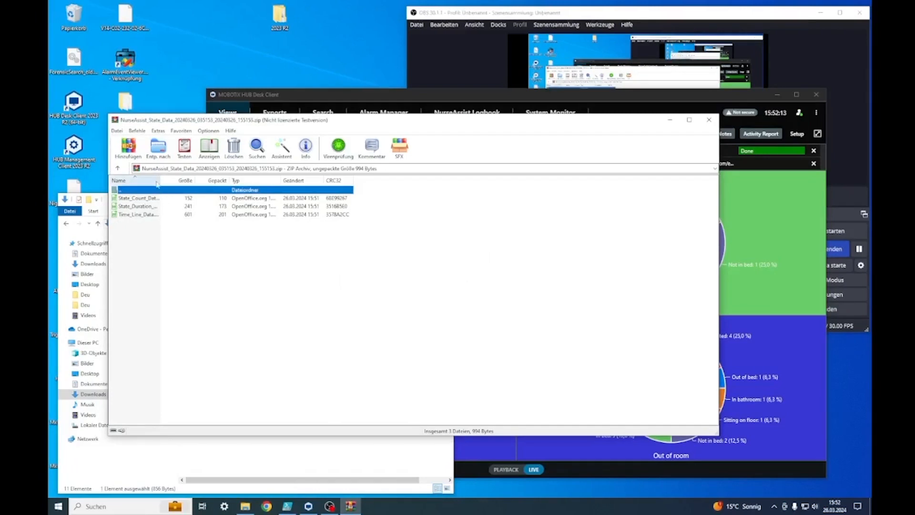
pyautogui.moveTo(160, 181); pyautogui.dragTo(281, 181)
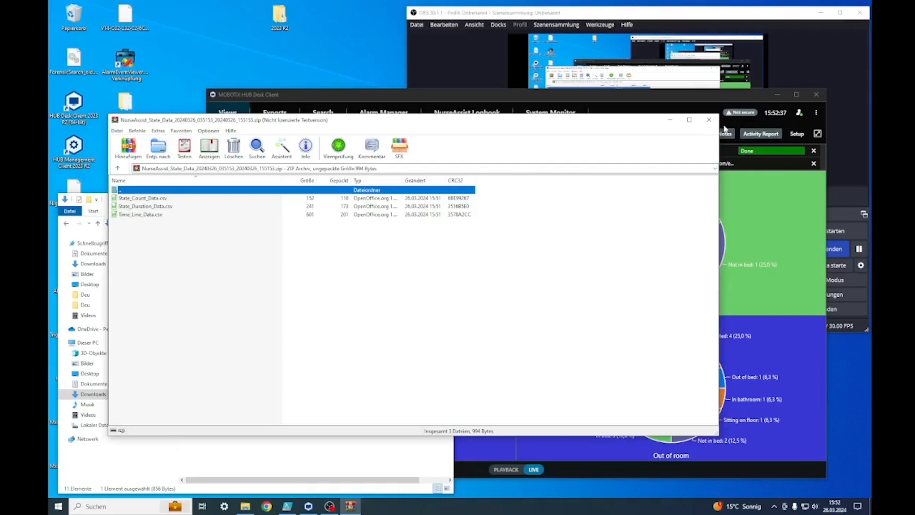
pyautogui.click(708, 121)
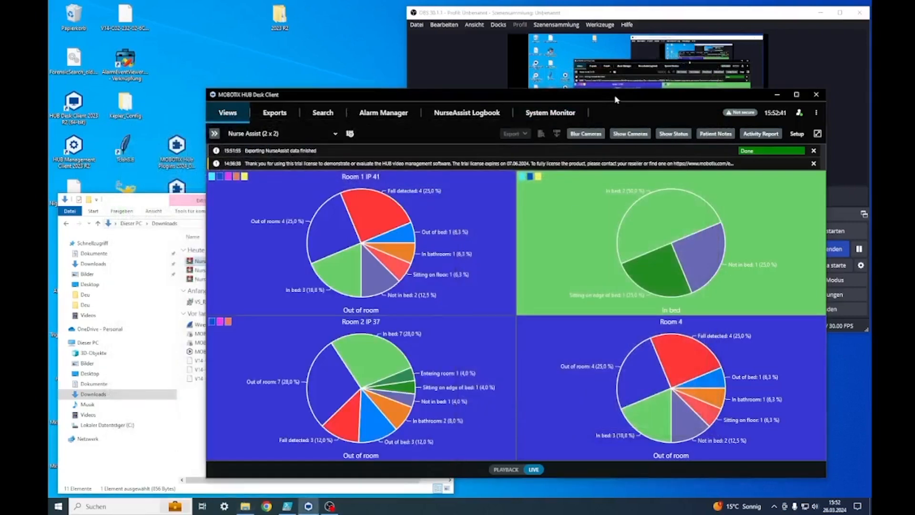
pyautogui.click(796, 95)
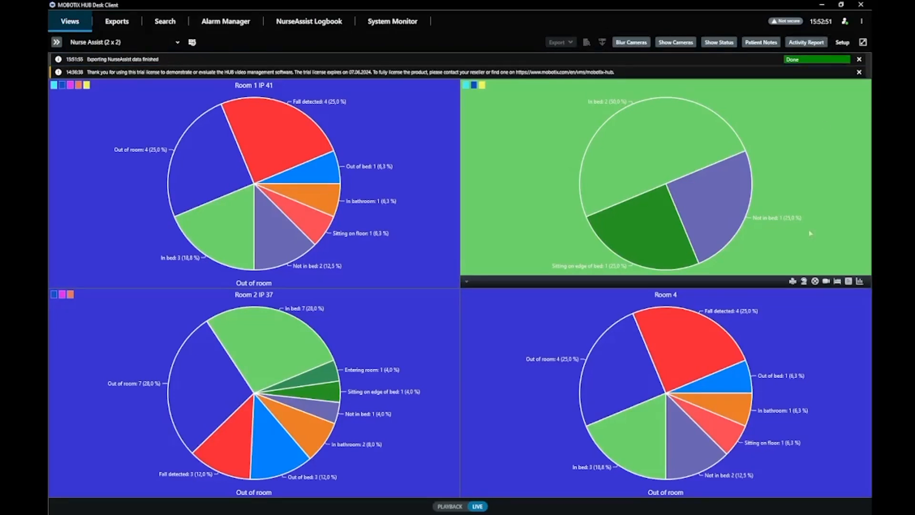
# Open the audio and blur controls of the unnamed room's tile and show its camera image.
pyautogui.click(803, 283)
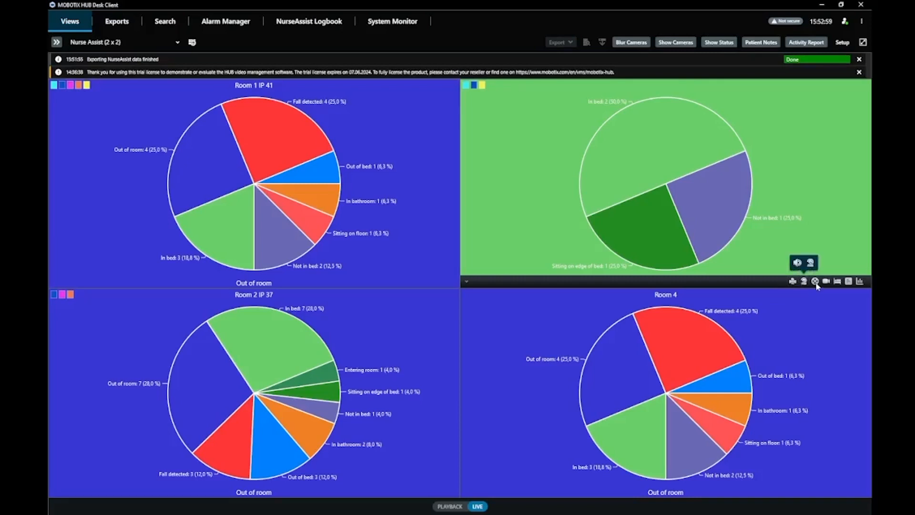
pyautogui.click(815, 282)
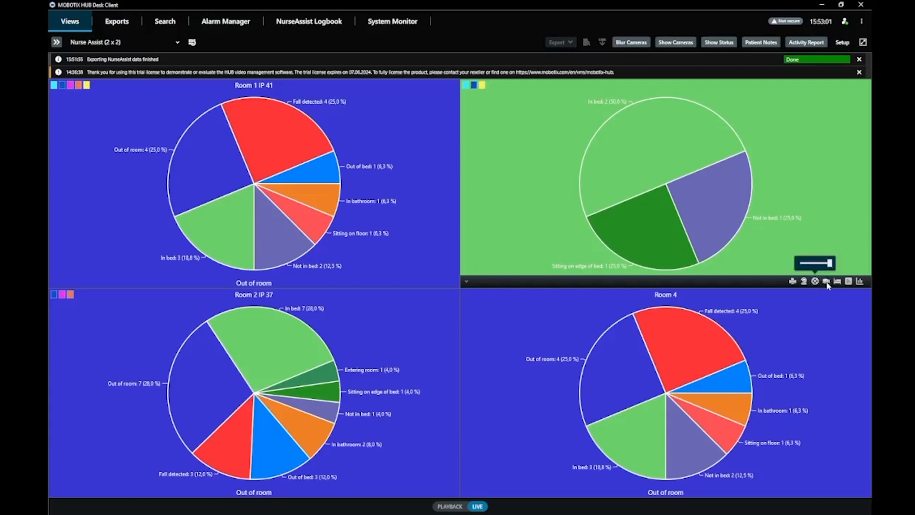
pyautogui.click(826, 282)
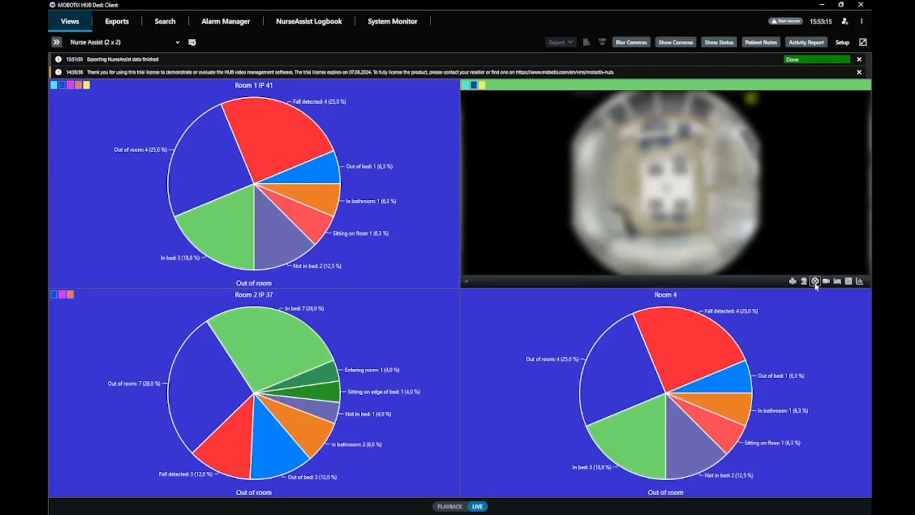
# Open New View (3 x 3) from the default view group and switch it to setup mode.
pyautogui.moveTo(701, 353)
pyautogui.click(57, 43)
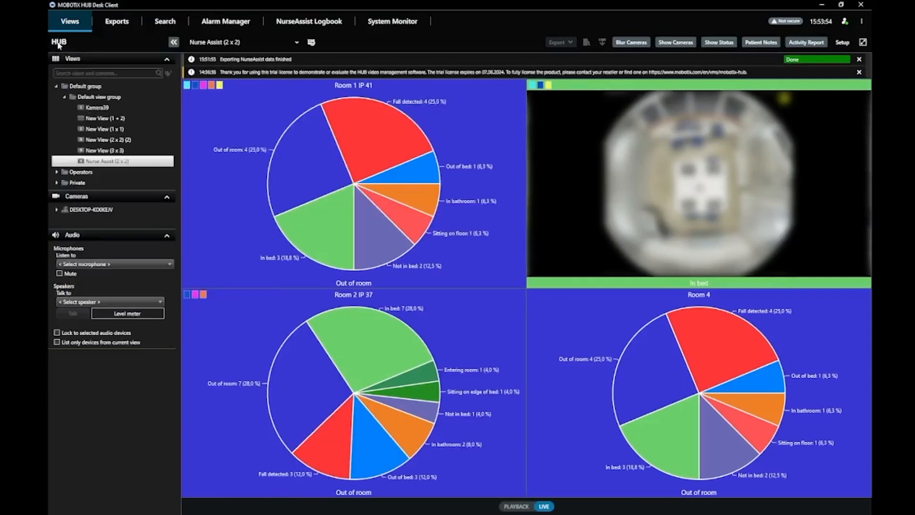
pyautogui.click(107, 151)
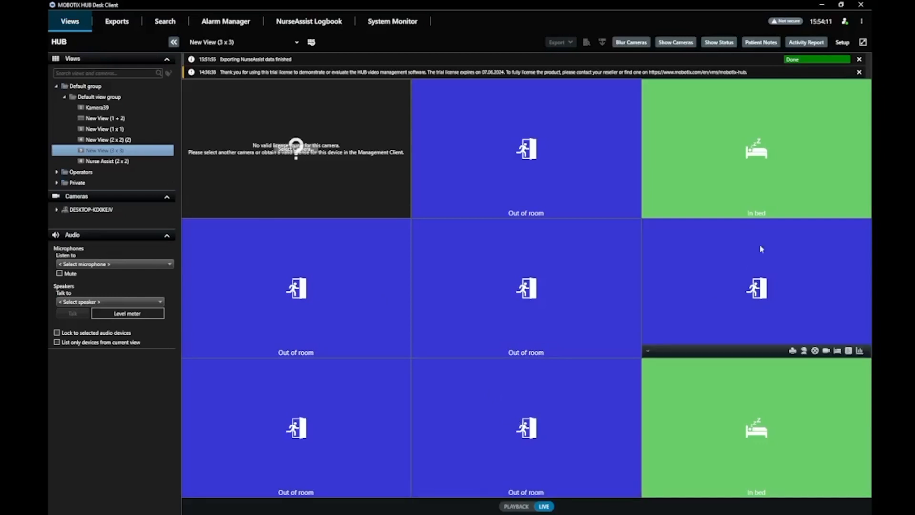
pyautogui.click(842, 43)
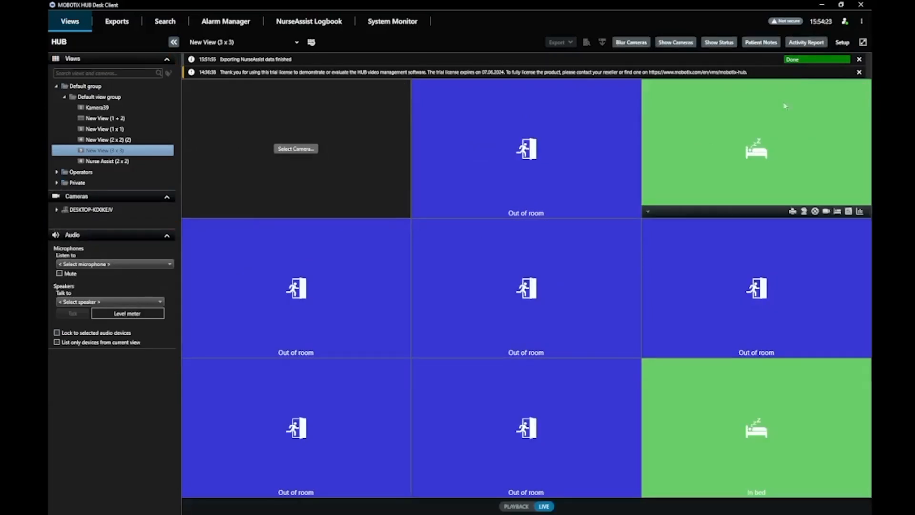
pyautogui.click(842, 42)
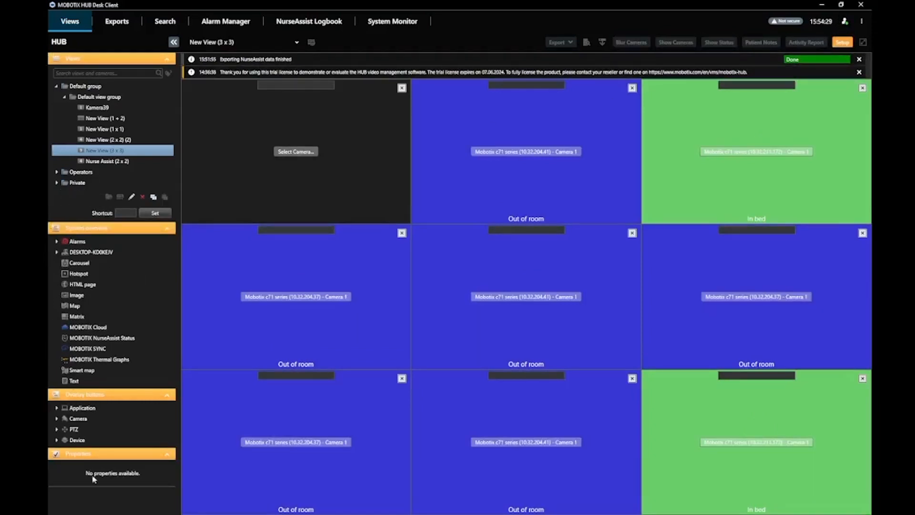
# Clear the first tile of the 3 x 3 view and place a MOBOTIX NurseAssist Status element in it.
pyautogui.click(80, 339)
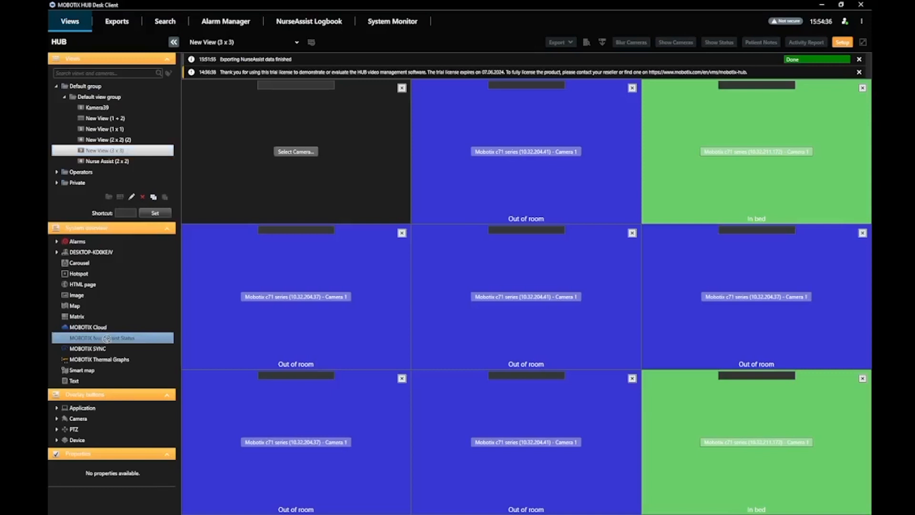
pyautogui.click(321, 157)
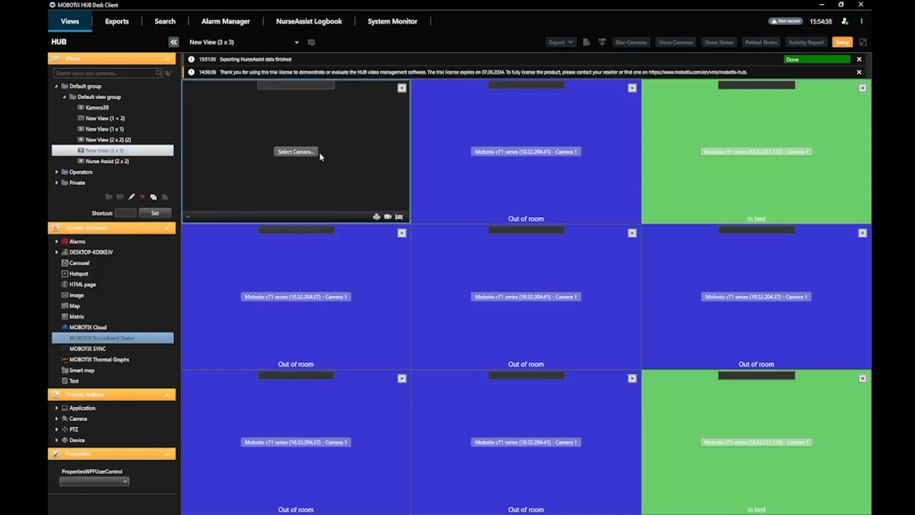
pyautogui.click(403, 89)
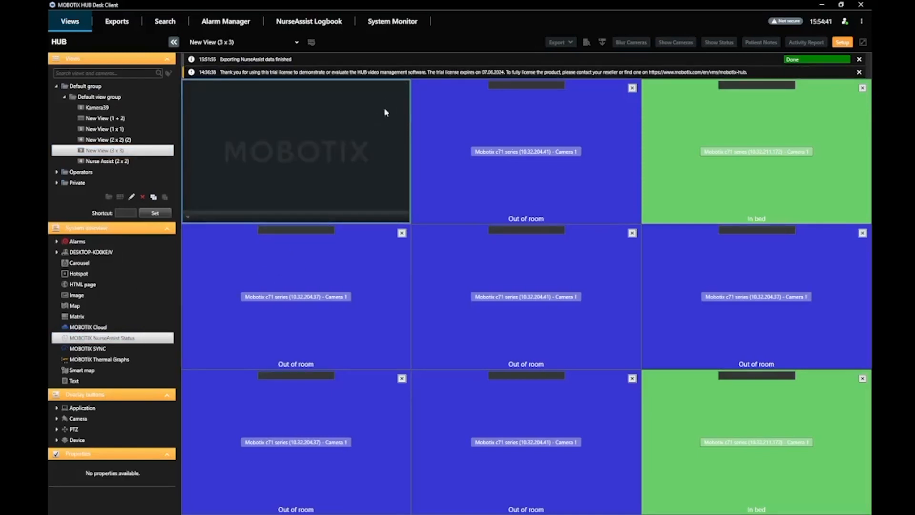
pyautogui.moveTo(86, 343); pyautogui.dragTo(284, 163)
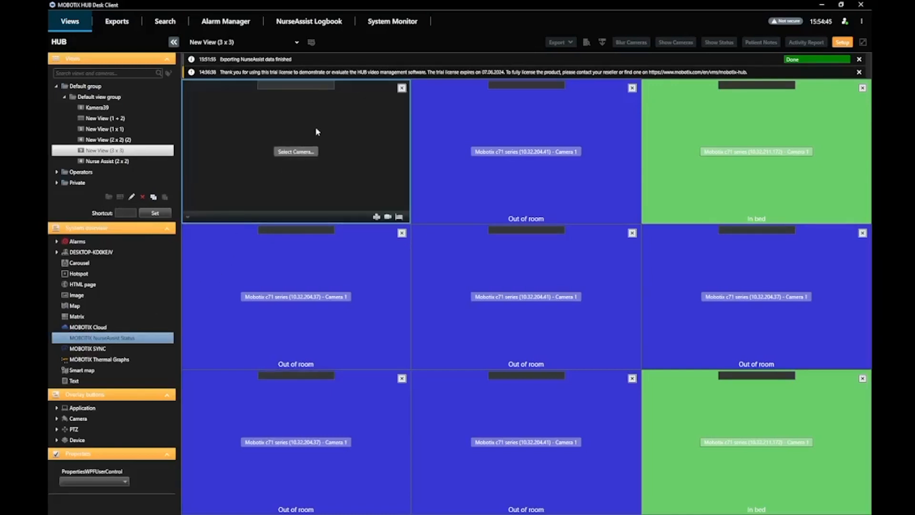
# Name the first tile "room 1", assign Mobotix c71 series (10.32.204.41) - Camera 1 to it, and leave setup mode.
pyautogui.click(292, 84)
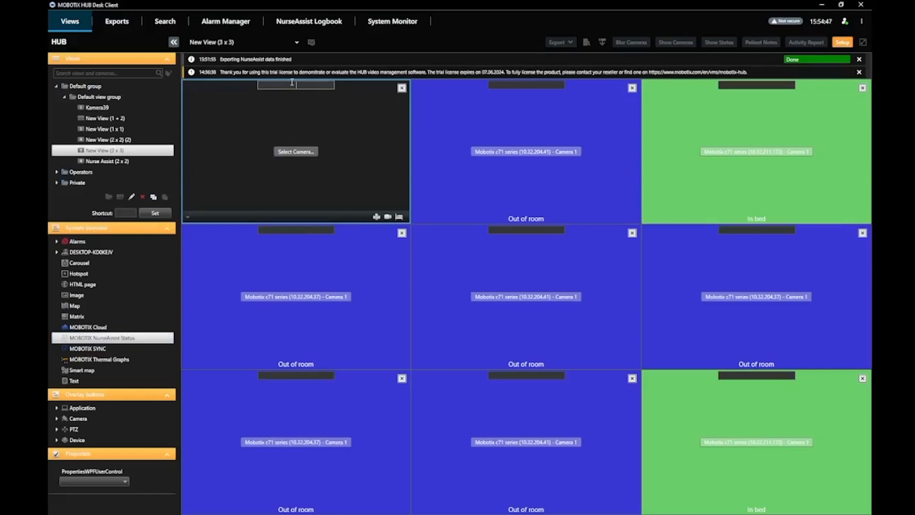
pyautogui.write('room 1')
pyautogui.click(344, 144)
pyautogui.click(292, 152)
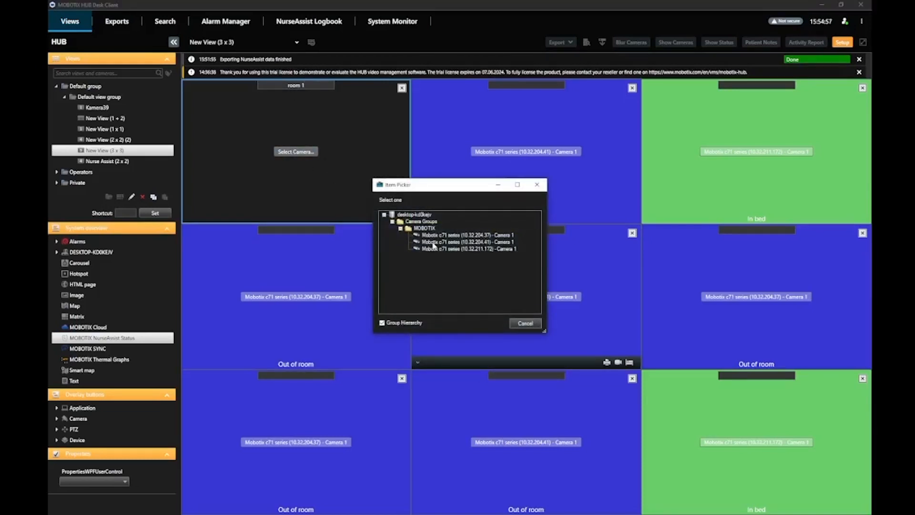
pyautogui.doubleClick(434, 242)
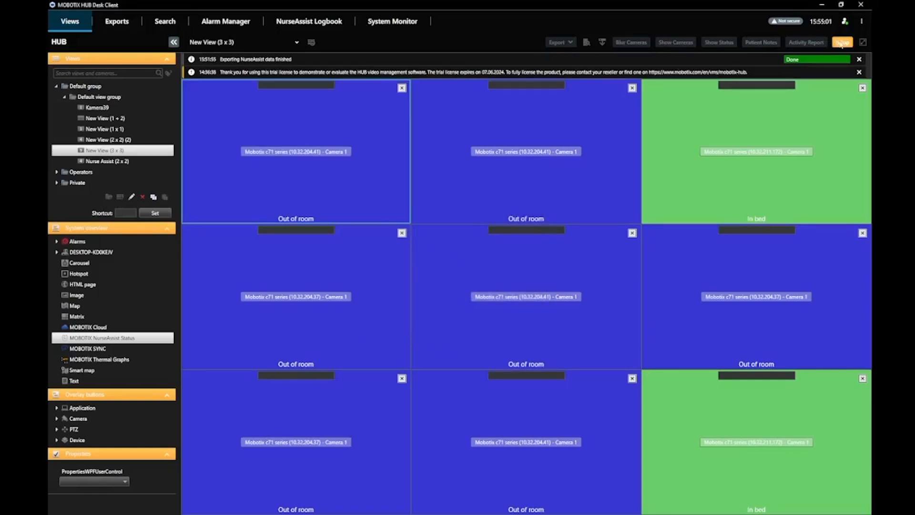
pyautogui.press('Escape')
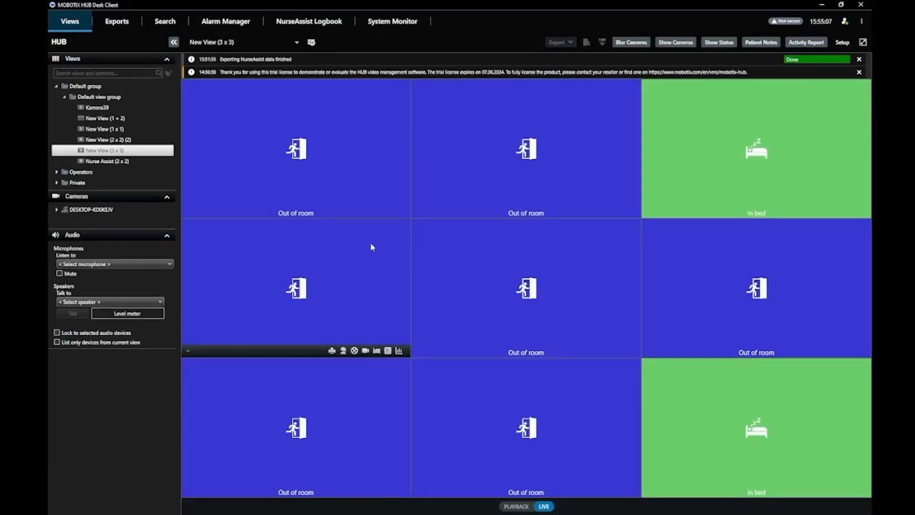
# Switch to the HUB Management Client, connect to the server, dismiss the trial notice and maximize the window.
pyautogui.click(841, 6)
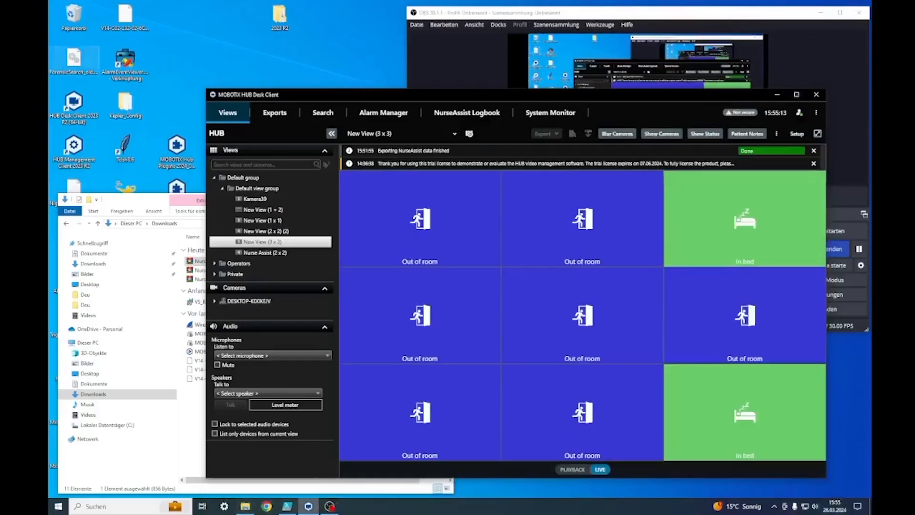
pyautogui.doubleClick(71, 145)
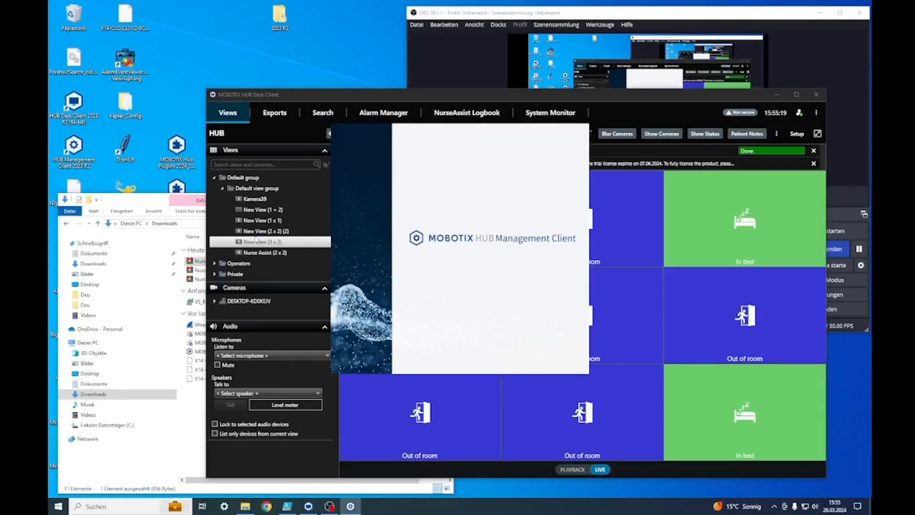
pyautogui.click(462, 339)
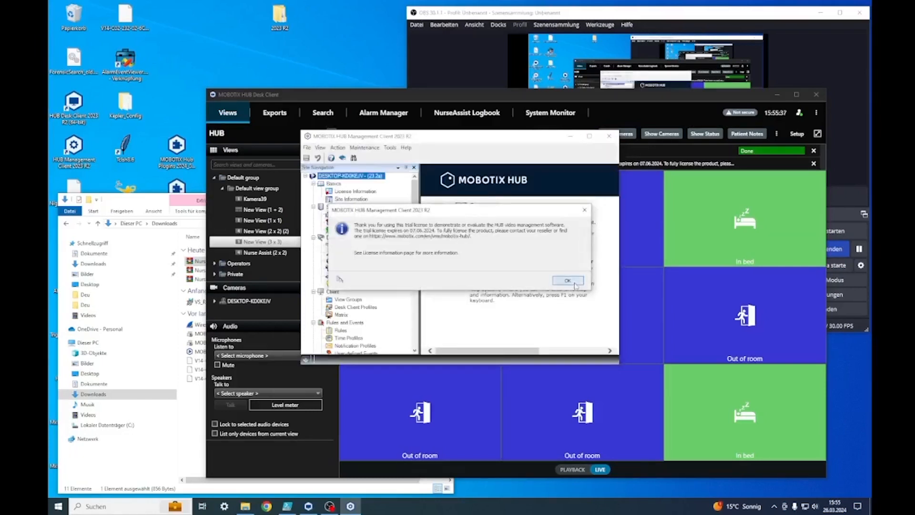
pyautogui.click(570, 281)
pyautogui.click(590, 137)
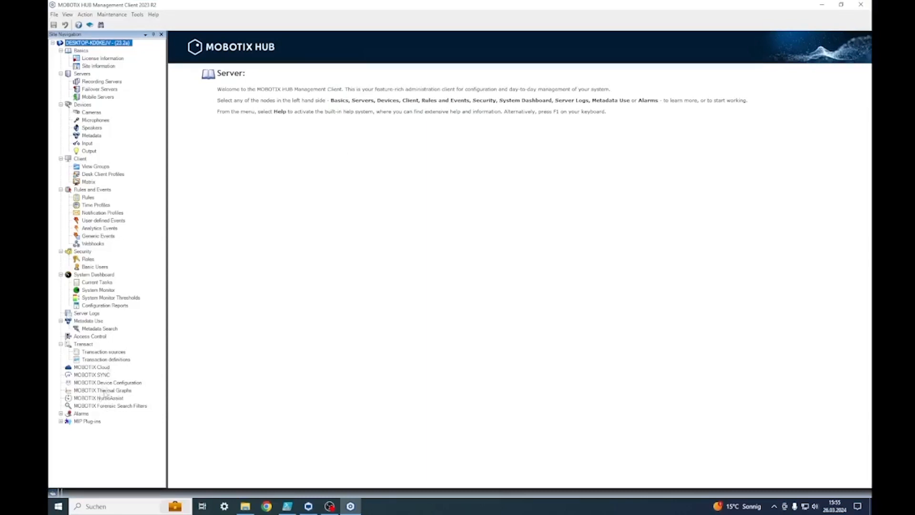
# Open the MOBOTIX NurseAssist plug-in configuration and check its Enabled option, leaving it switched on.
pyautogui.click(111, 399)
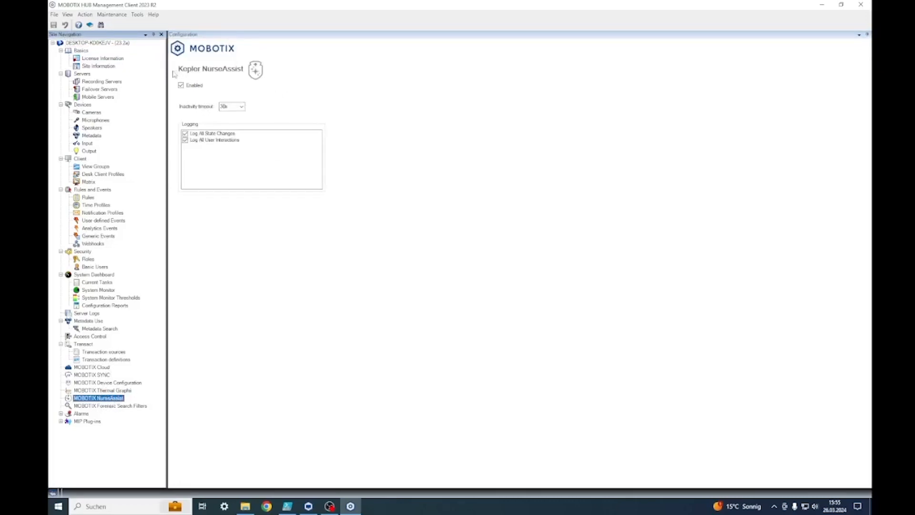
pyautogui.click(181, 86)
pyautogui.click(182, 86)
# Open the Kepler NurseAssist Event under Analytics Events and examine its exact name.
pyautogui.click(100, 232)
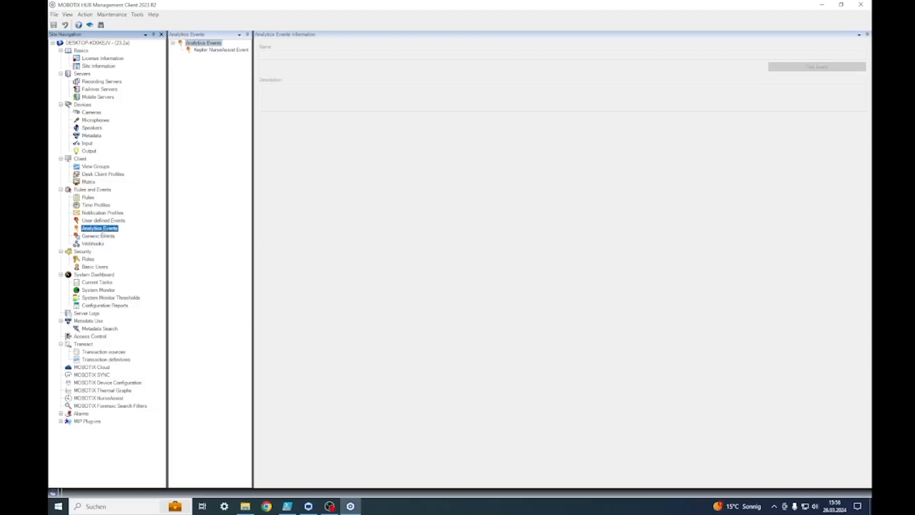
pyautogui.click(217, 51)
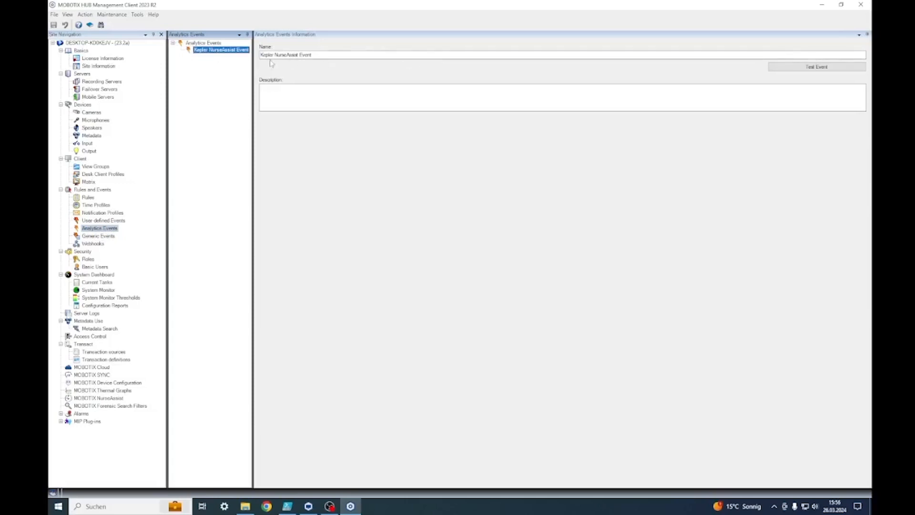
pyautogui.moveTo(312, 55); pyautogui.dragTo(261, 55)
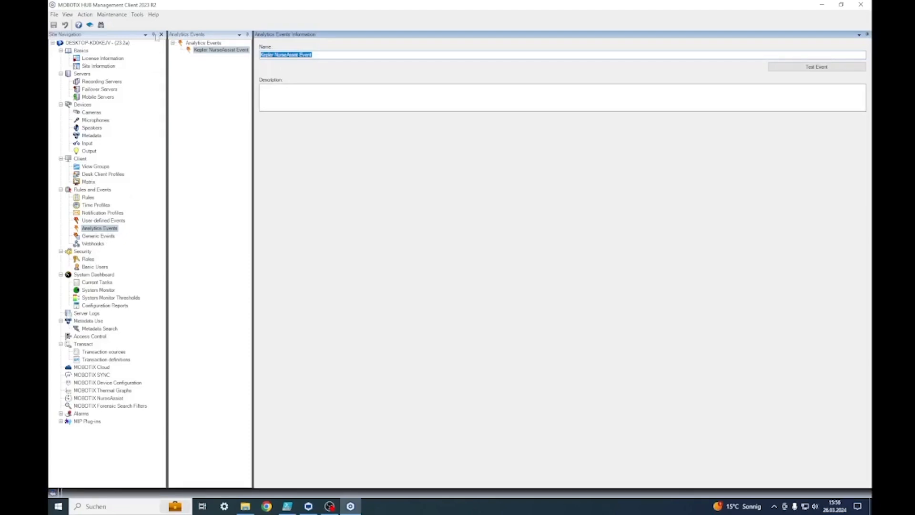
# Review the analytics events port and security plus the alarm and event retention times in the options, and accept them.
pyautogui.click(138, 14)
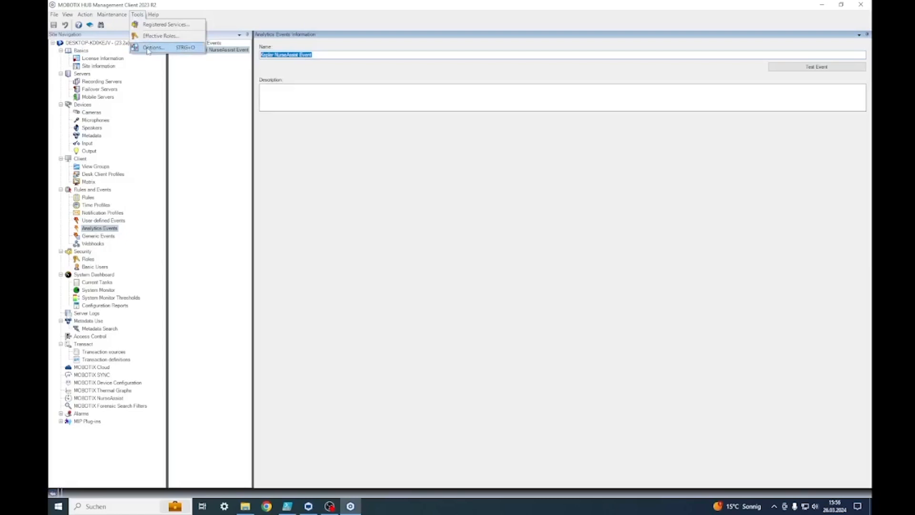
pyautogui.click(149, 47)
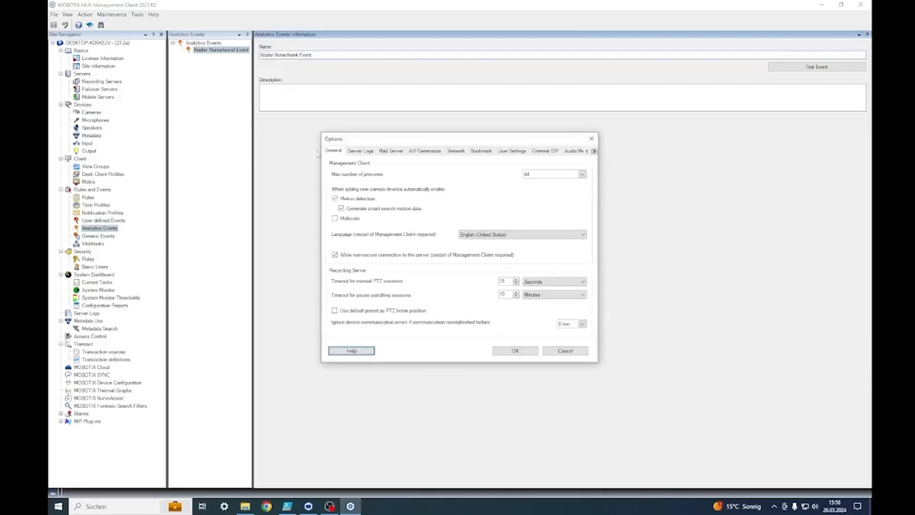
pyautogui.click(594, 151)
pyautogui.click(594, 152)
pyautogui.click(594, 152)
pyautogui.click(594, 151)
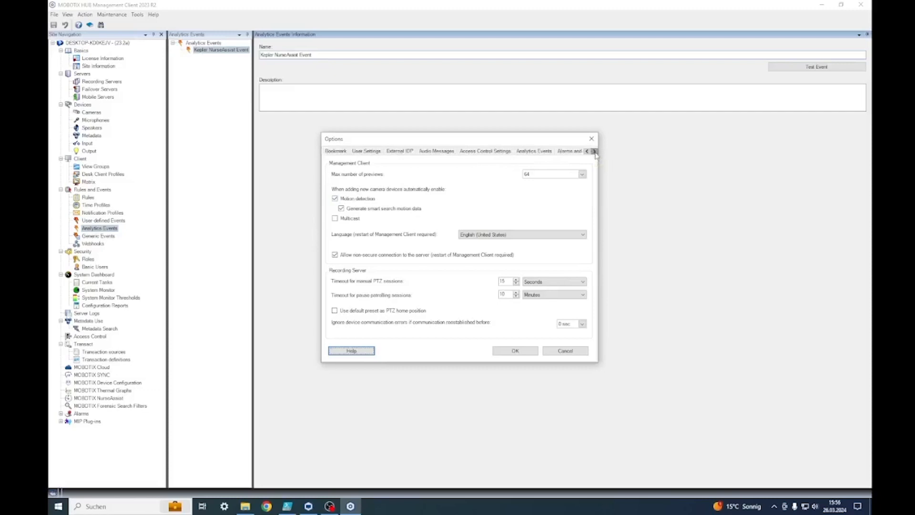
pyautogui.click(532, 151)
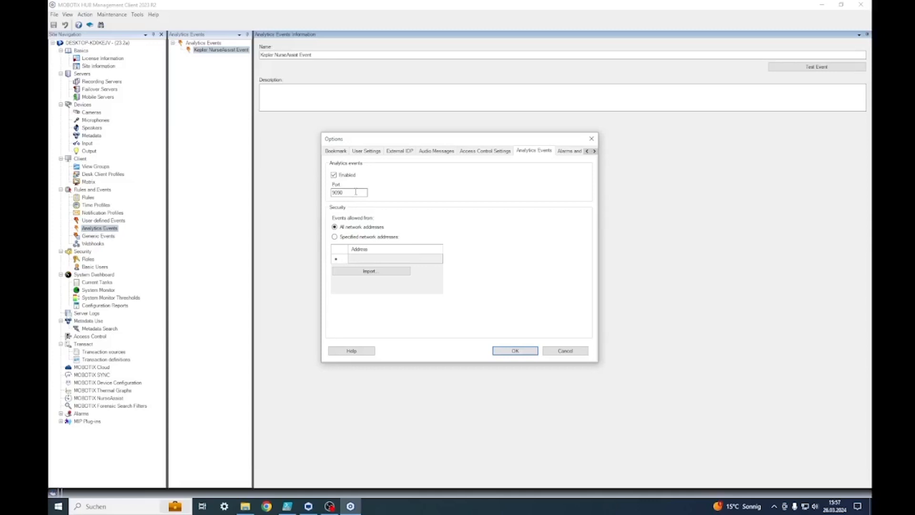
pyautogui.click(570, 151)
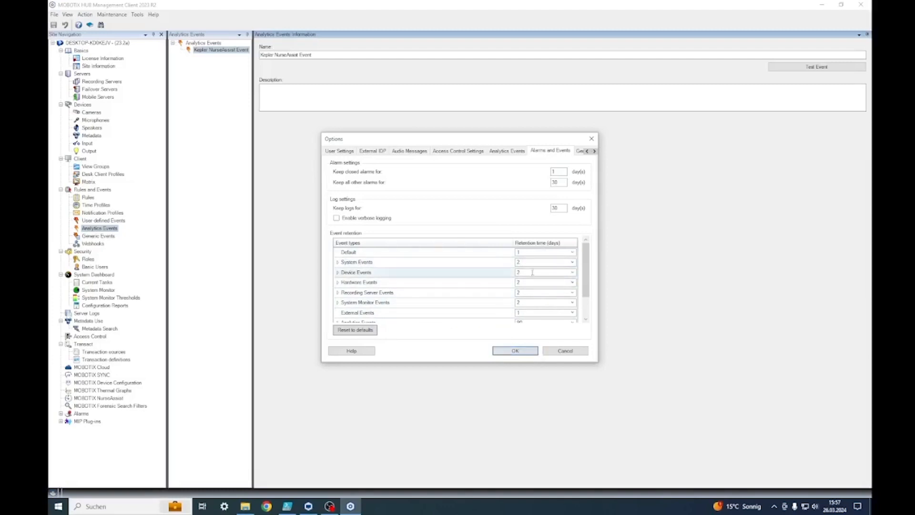
pyautogui.click(529, 352)
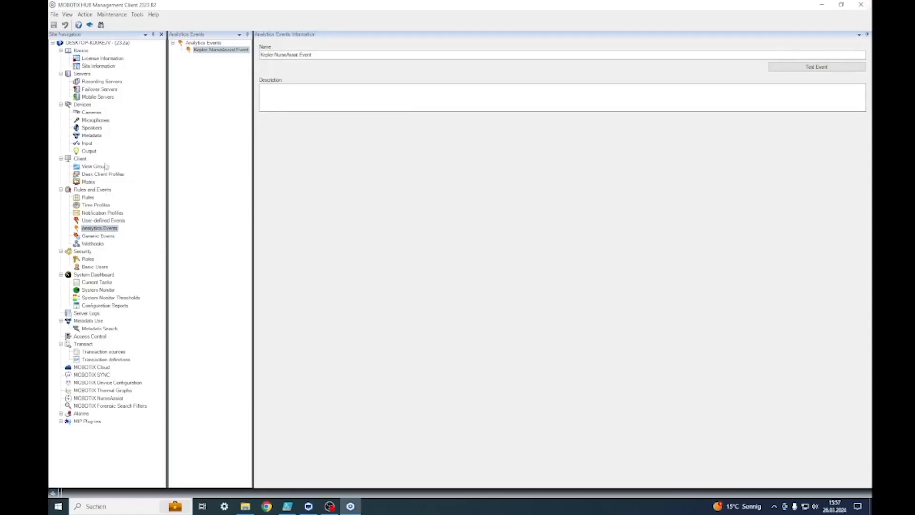
# Open the certified app settings of Mobotix c71 series (10.32.204.37) - Camera 1 on the recording server.
pyautogui.click(101, 81)
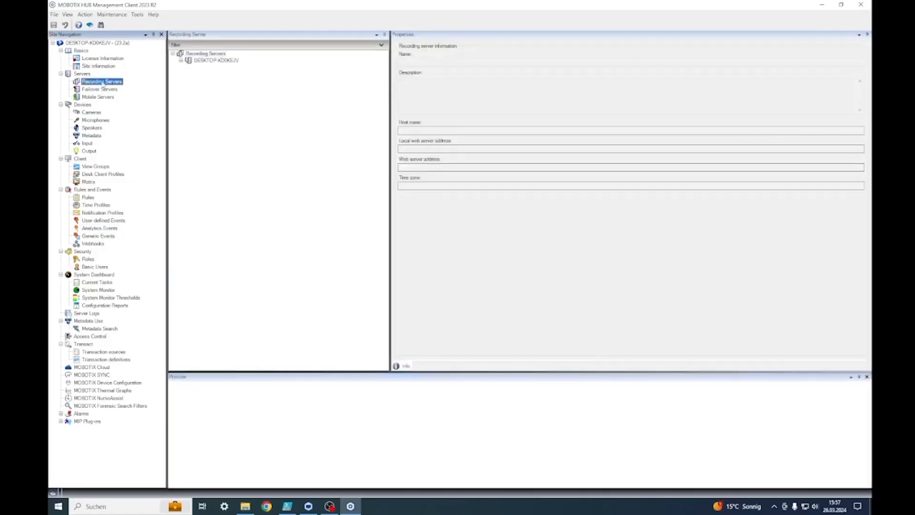
pyautogui.click(181, 61)
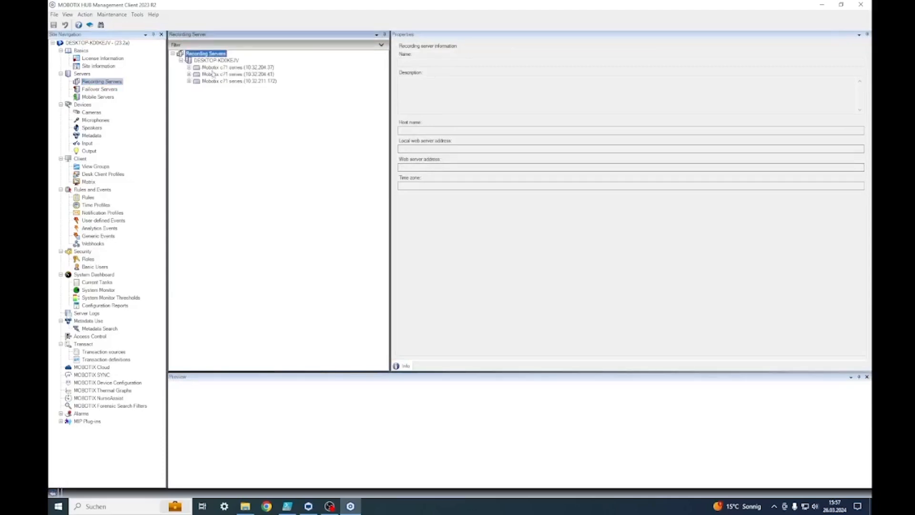
pyautogui.click(189, 68)
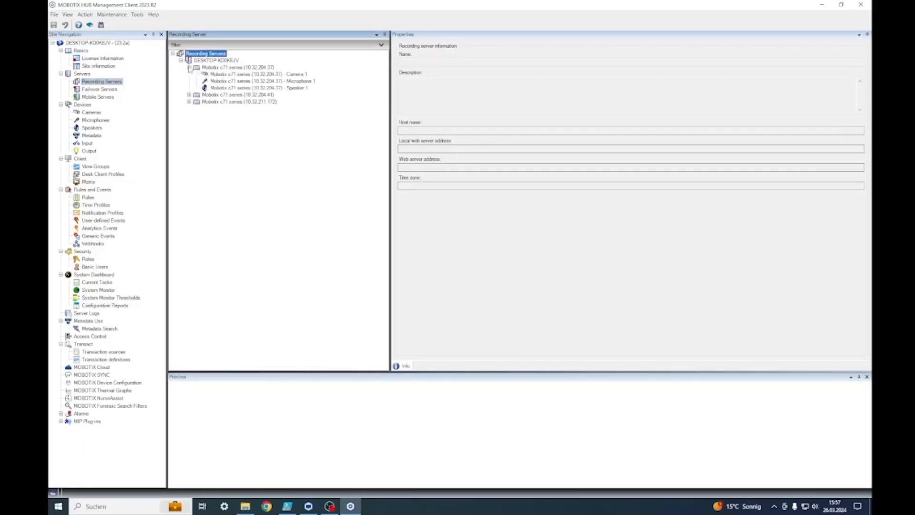
pyautogui.click(214, 75)
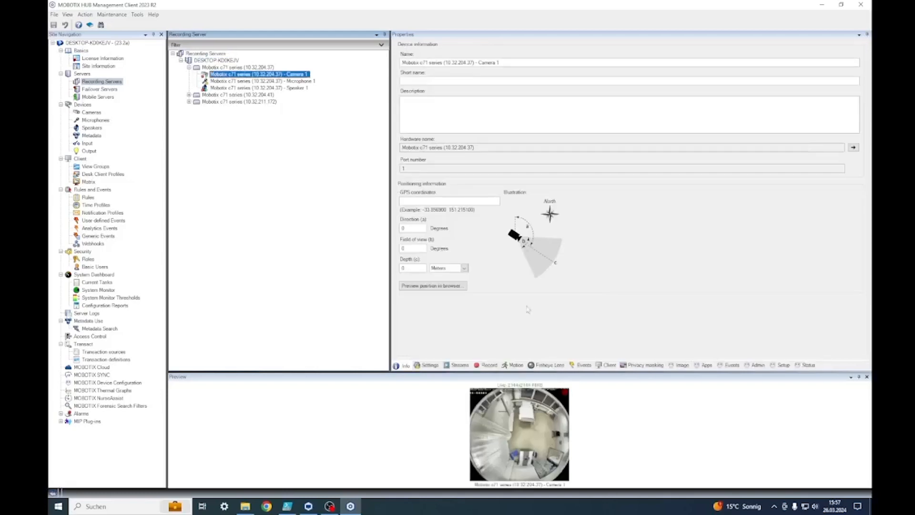
pyautogui.click(704, 366)
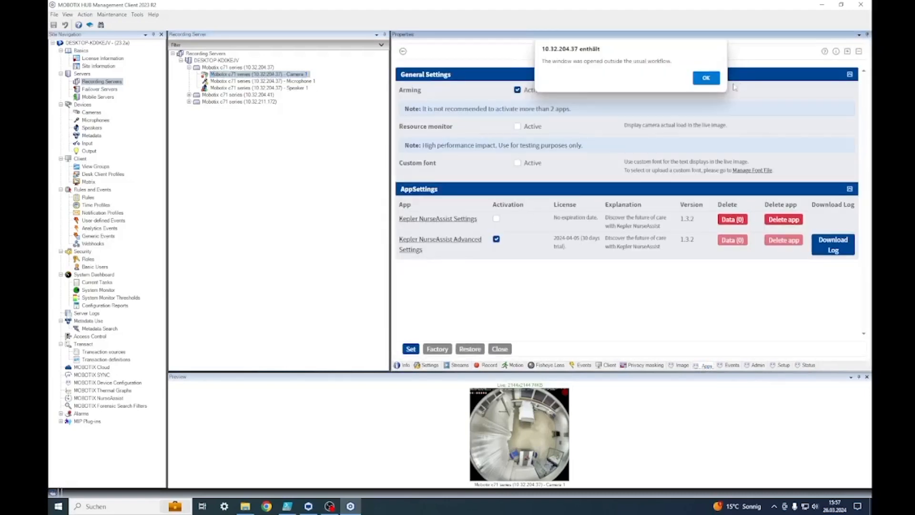
pyautogui.click(706, 78)
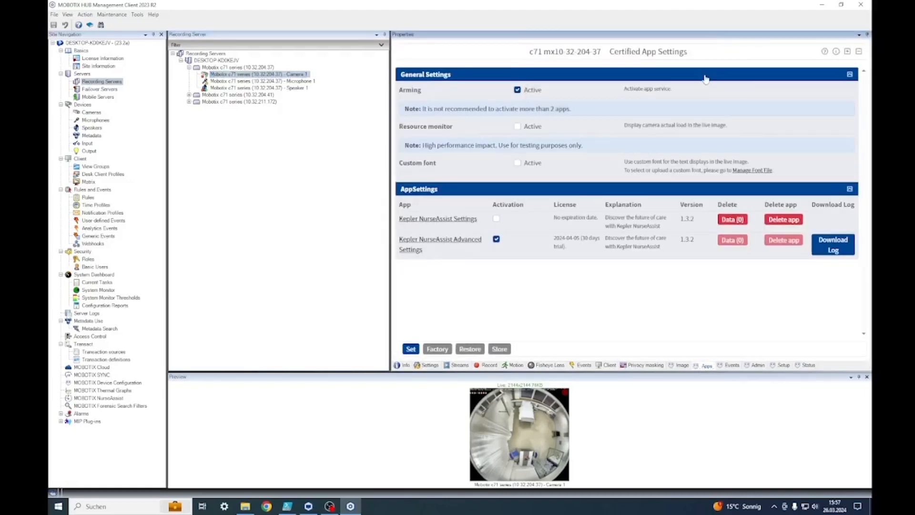
# Open the Kepler NurseAssist Advanced Settings and review the notification options down to the MOBOTIX HUB Analytic Event section.
pyautogui.click(459, 241)
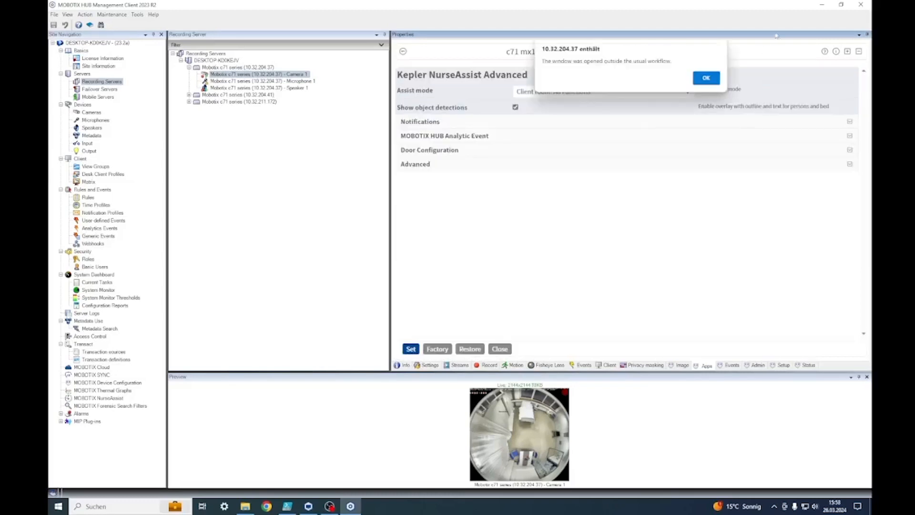
pyautogui.click(715, 78)
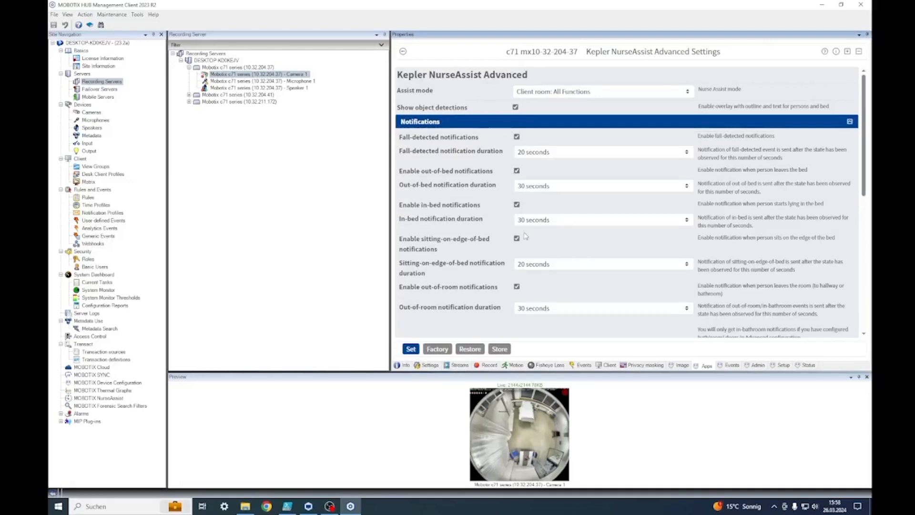
pyautogui.scroll(-3, 525, 233)
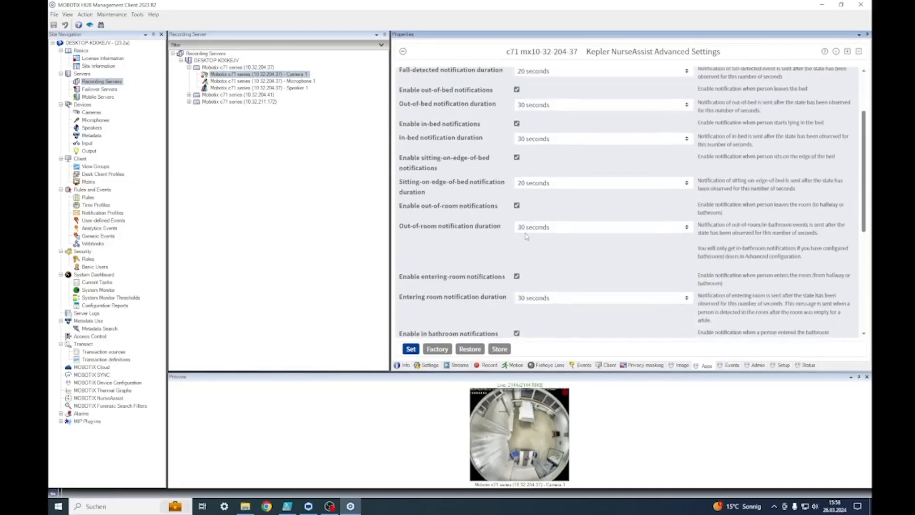
pyautogui.scroll(-8, 527, 236)
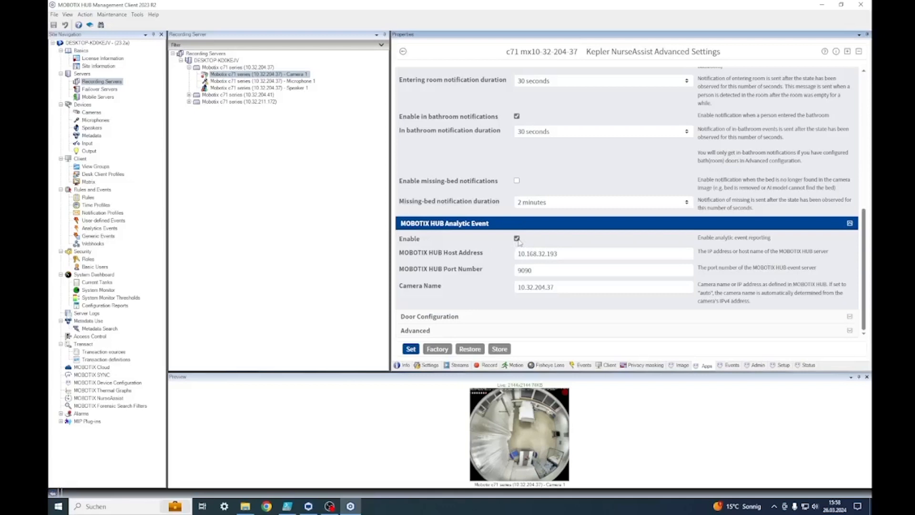
# Check the analytic event's host address, port number and camera name against the camera's IP, and reduce the Management Client window.
pyautogui.moveTo(570, 253); pyautogui.dragTo(503, 256)
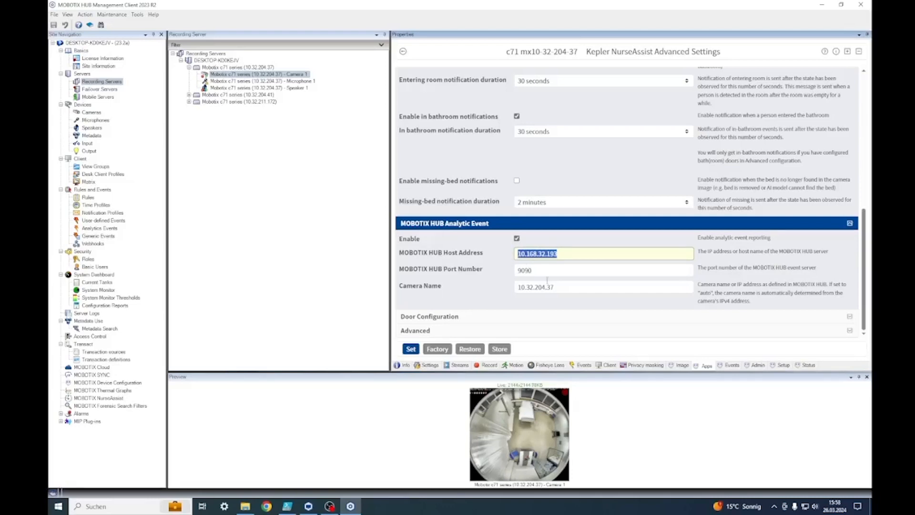
pyautogui.moveTo(552, 270); pyautogui.dragTo(498, 272)
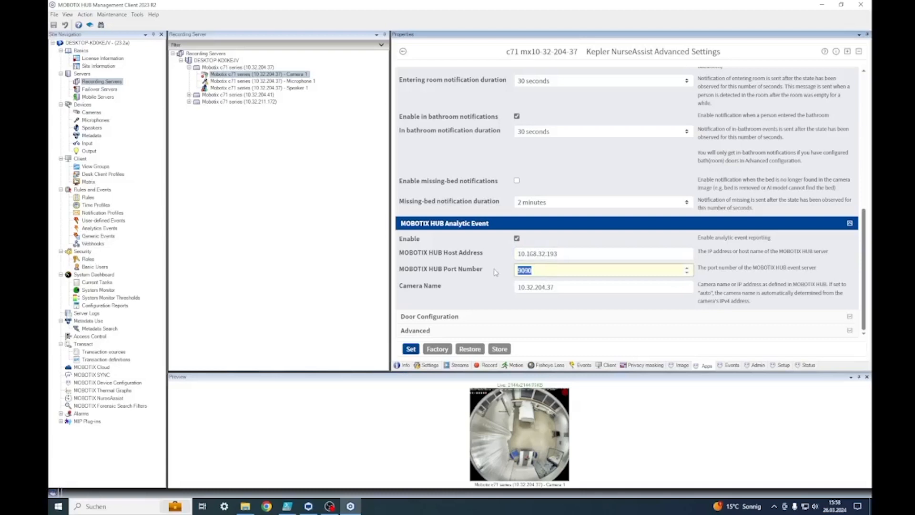
pyautogui.moveTo(571, 287); pyautogui.dragTo(506, 293)
pyautogui.moveTo(578, 51); pyautogui.dragTo(532, 52)
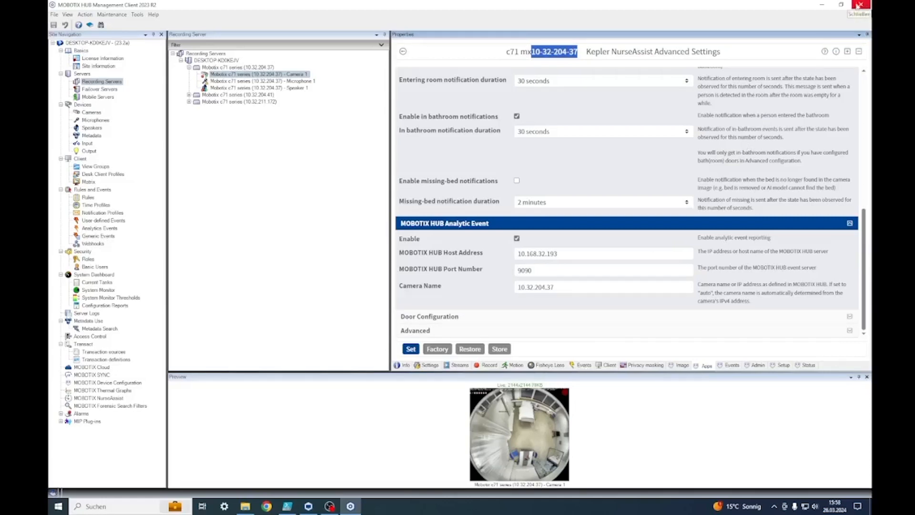
pyautogui.click(842, 5)
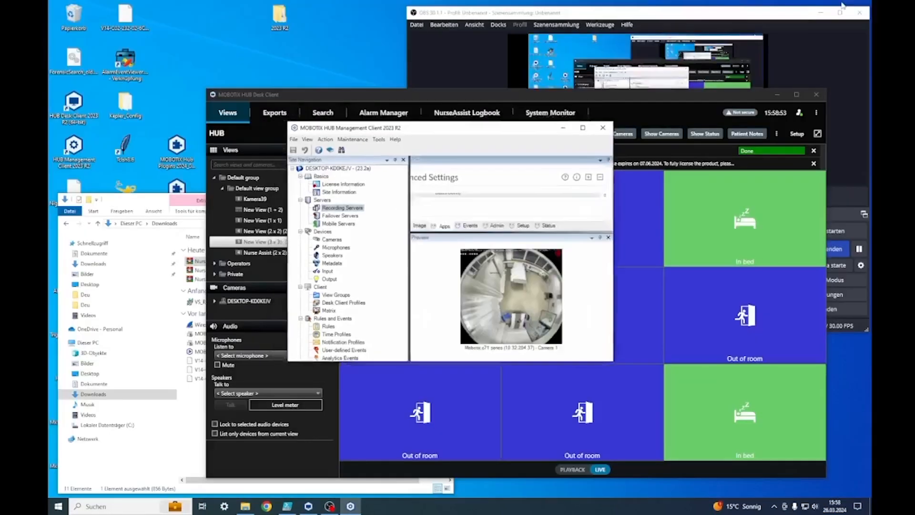